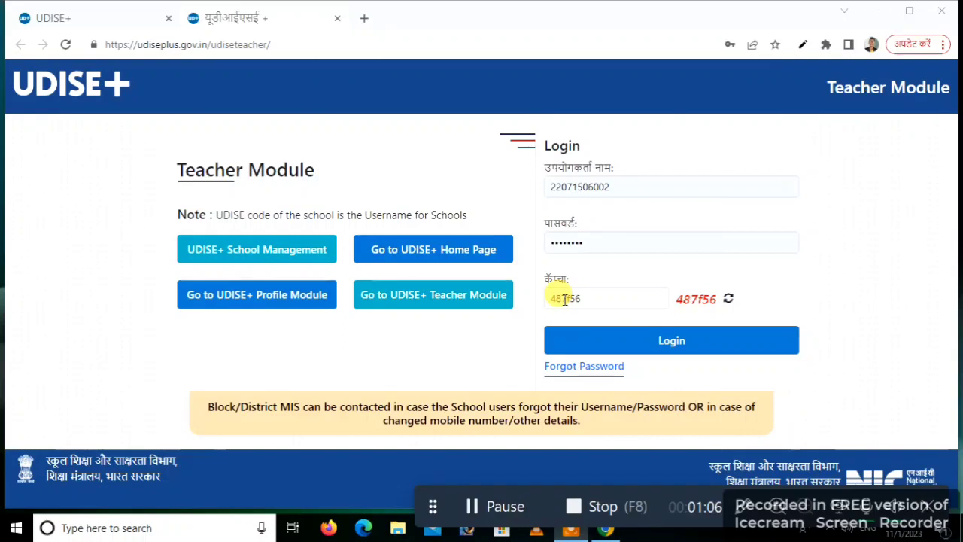
Log in to the Teacher Module with the filled-in credentials and open the Teacher DCF for data entry
click(672, 342)
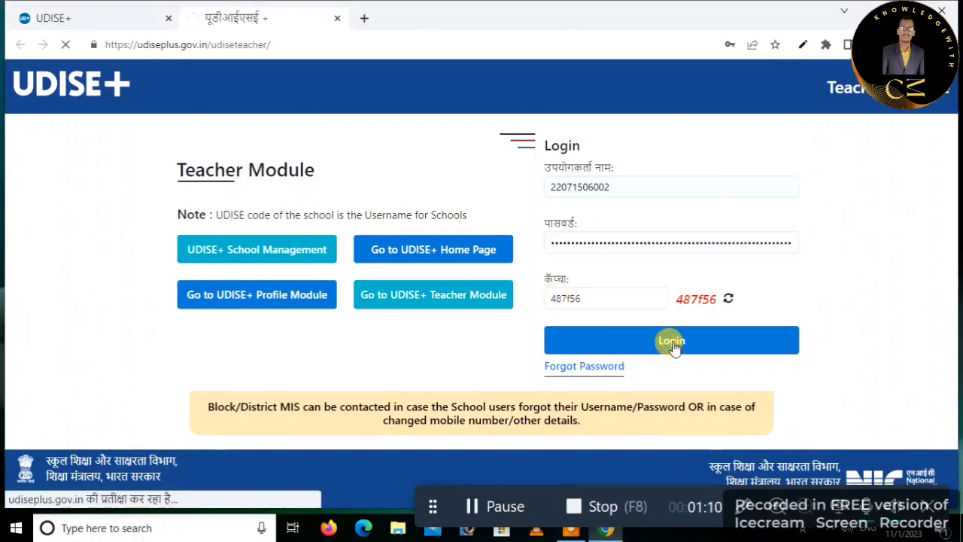
click(912, 11)
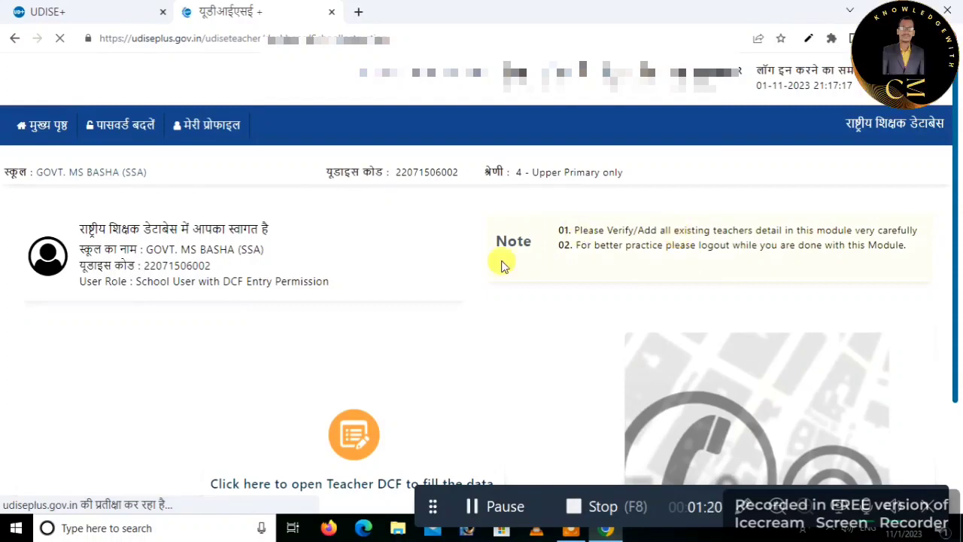
scroll(522, 320, down, 1)
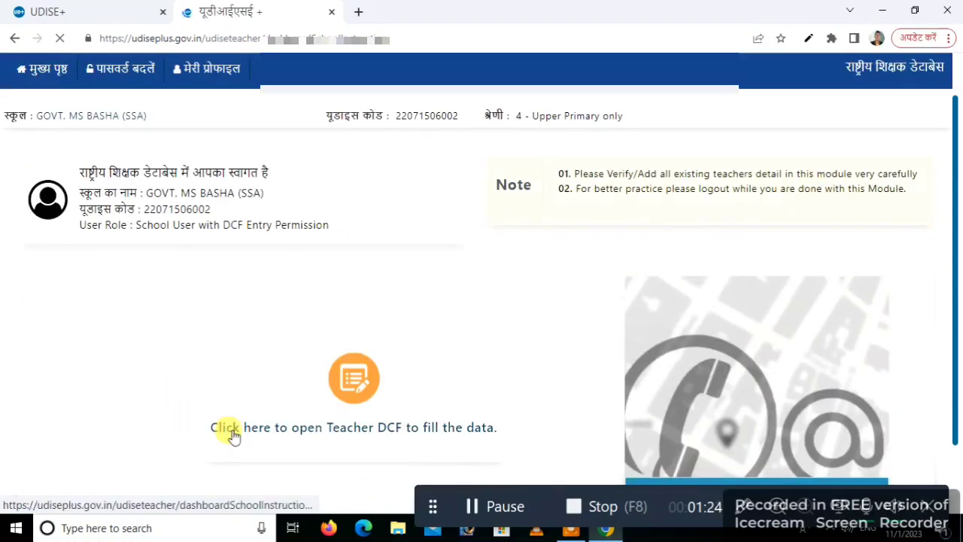
click(379, 436)
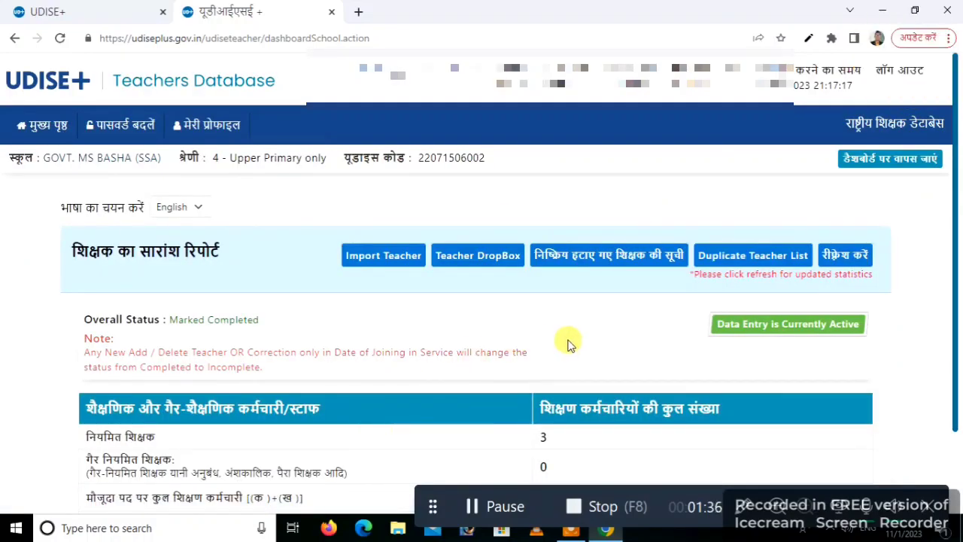
Open the list of all teaching staff in position from the summary report and start adding a new teacher
scroll(568, 344, down, 1)
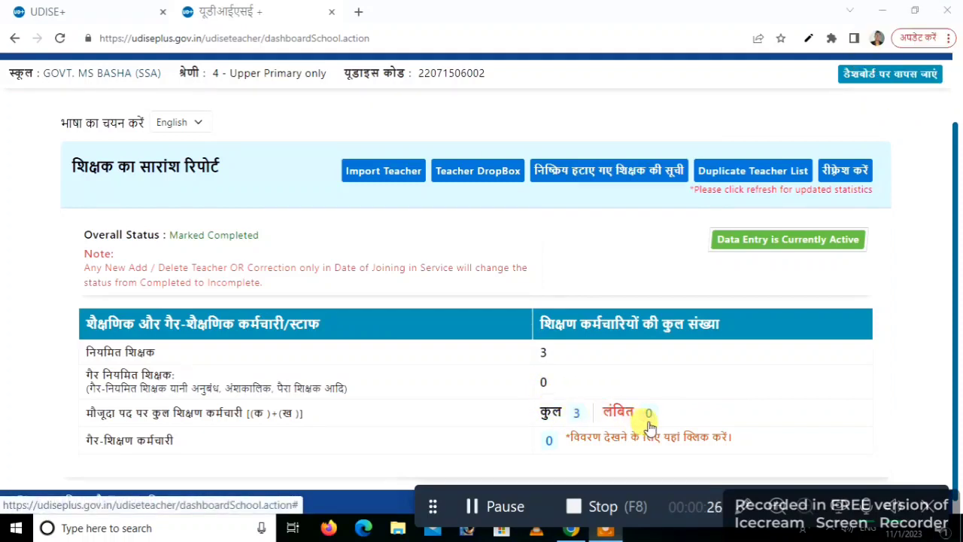
click(577, 415)
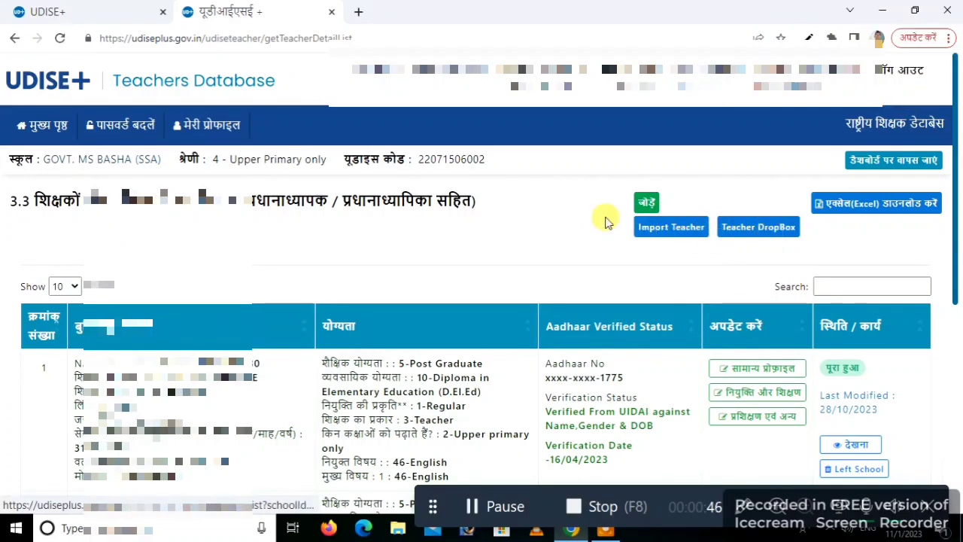
click(645, 204)
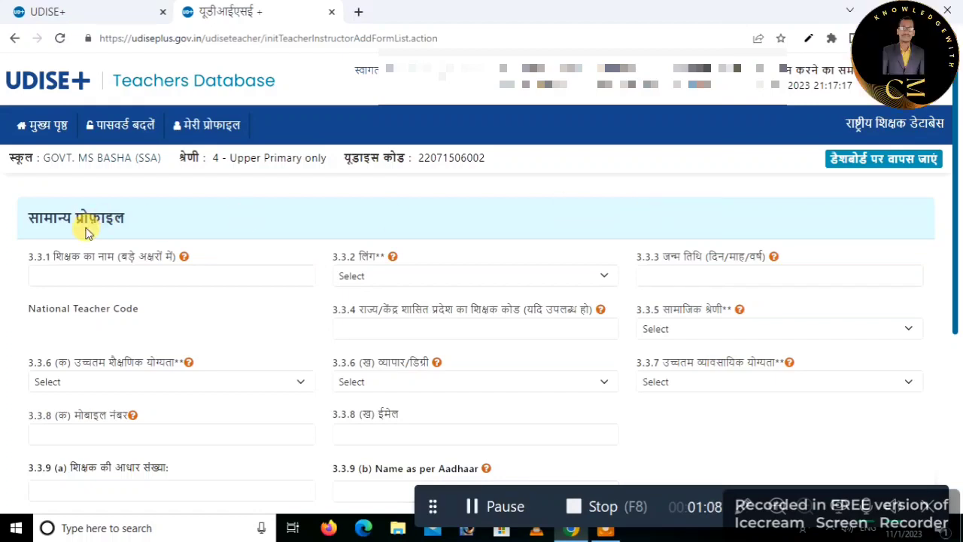
Set the new teacher's gender to 1 - Male and social category to 4 - OBC in the general profile
scroll(230, 234, down, 1)
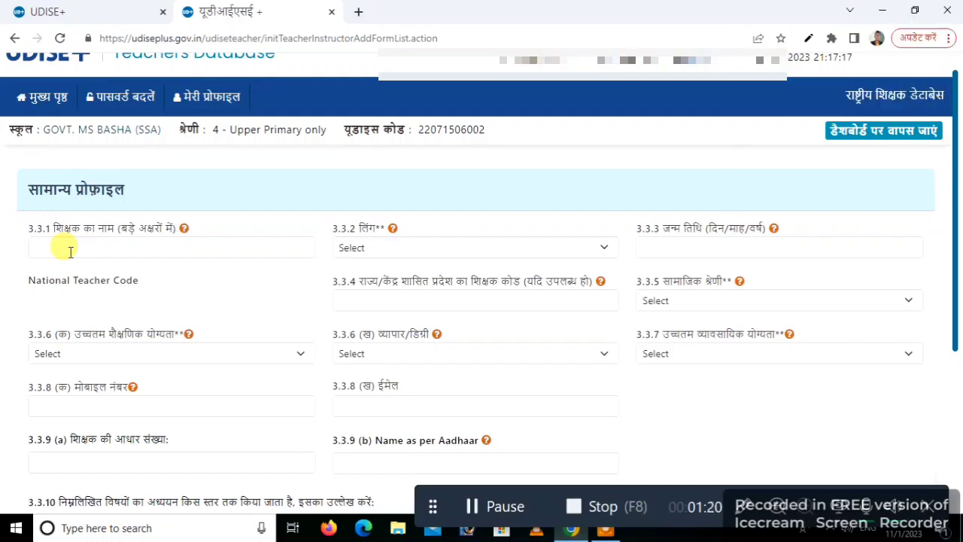
click(360, 255)
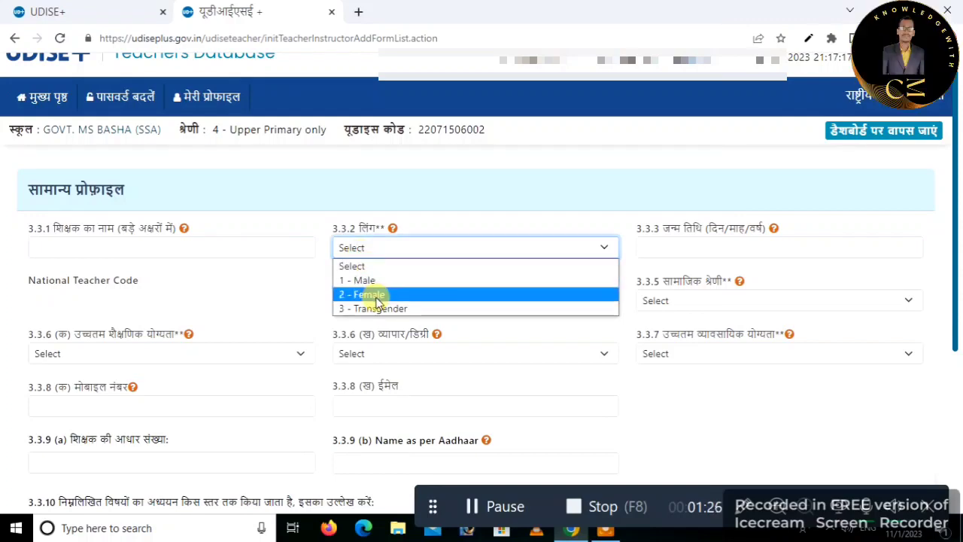
click(365, 281)
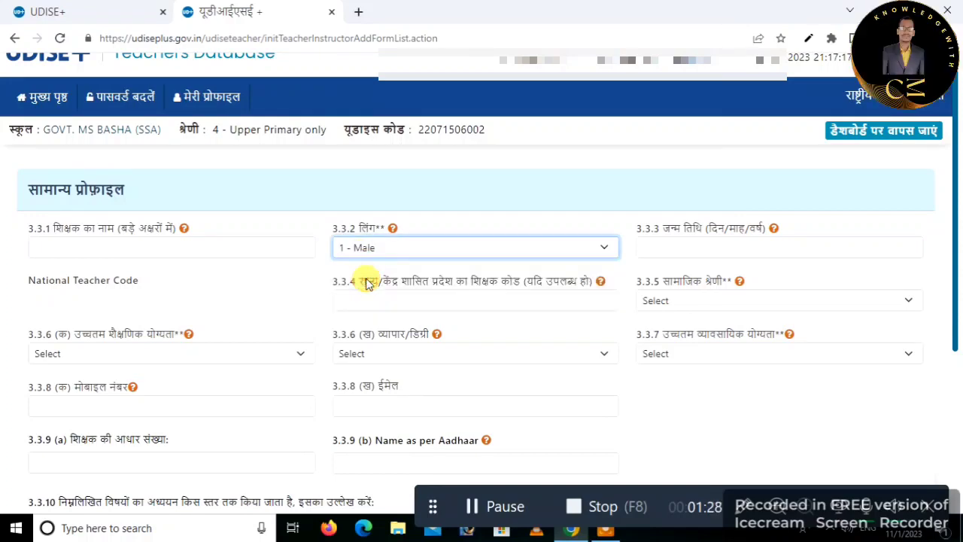
click(661, 247)
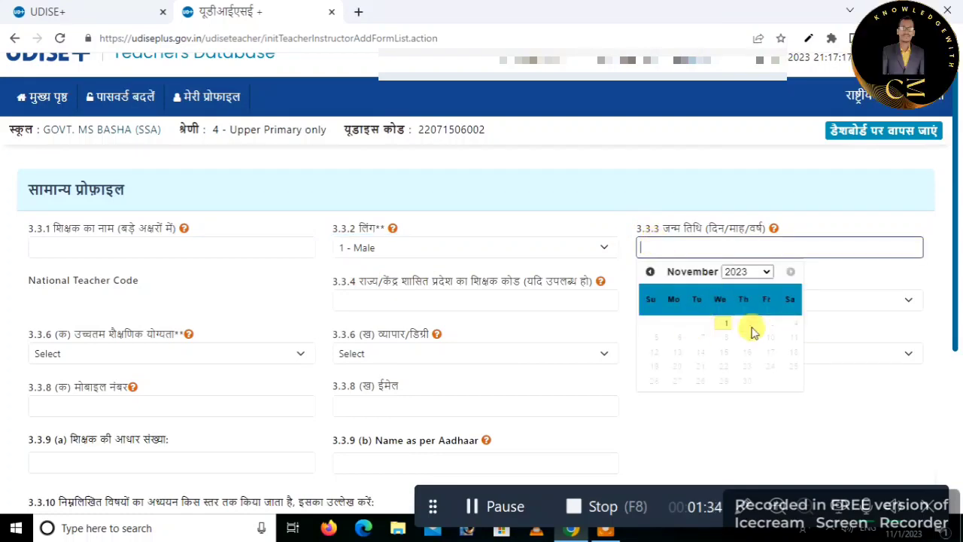
click(109, 300)
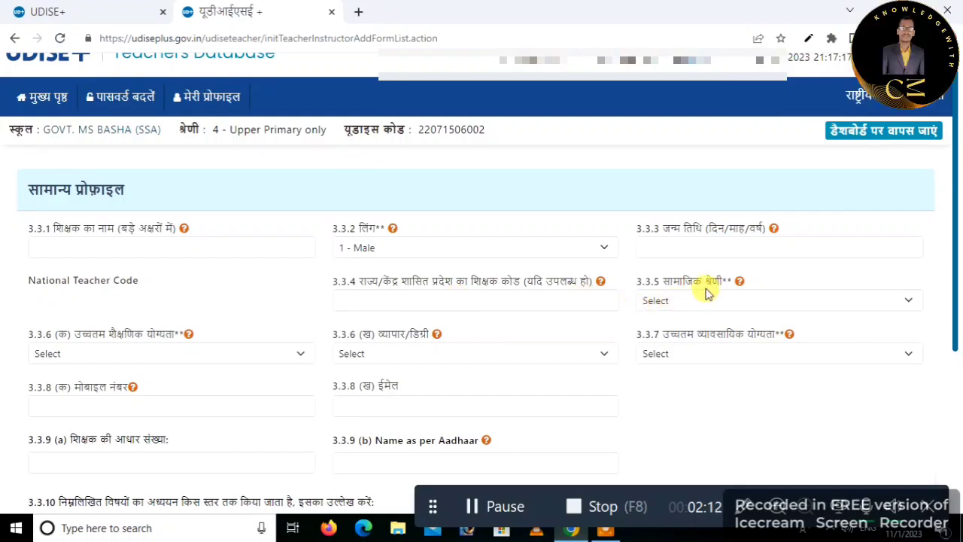
click(675, 301)
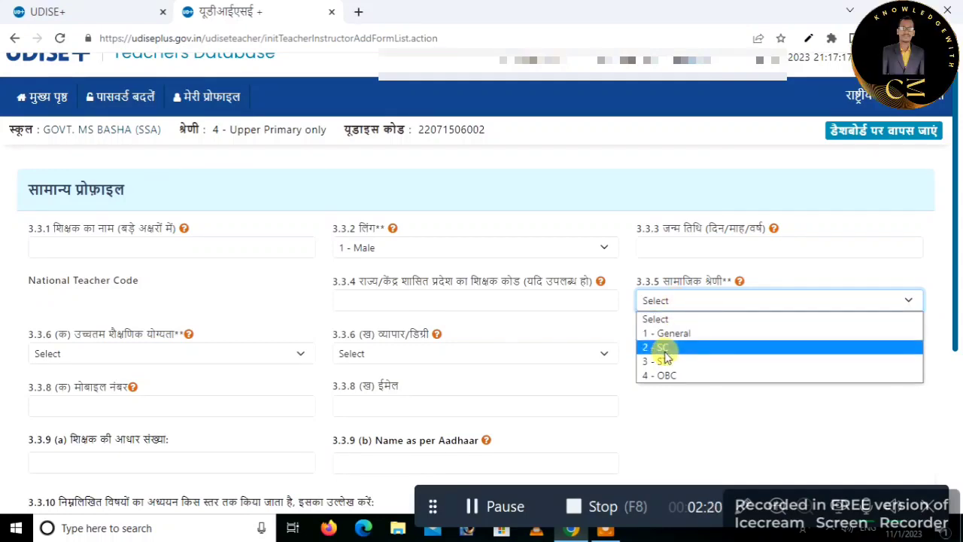
click(679, 374)
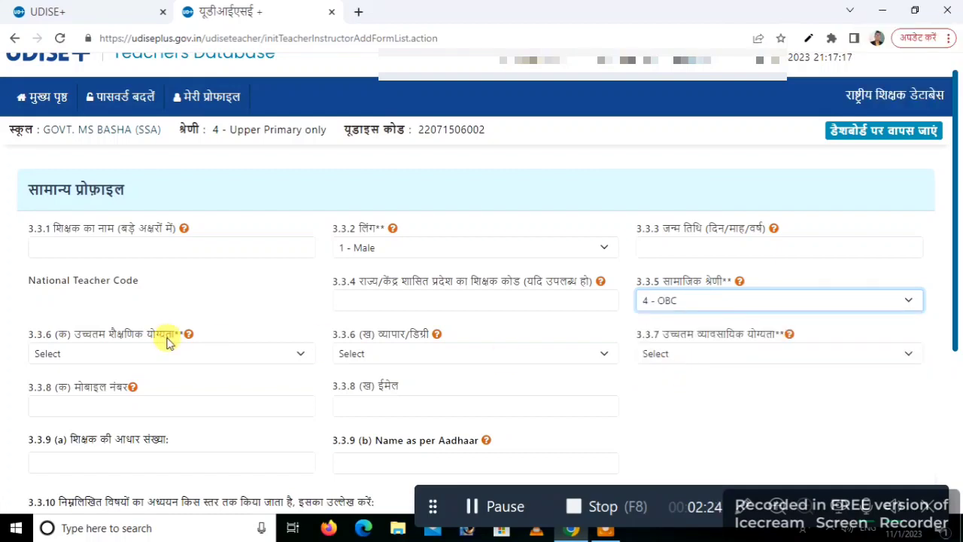
Set the highest academic qualification to 5 - Post Graduate, degree to 1-M.A and professional qualification to 10 - Diploma in Elementary Education (D.El.Ed)
click(110, 360)
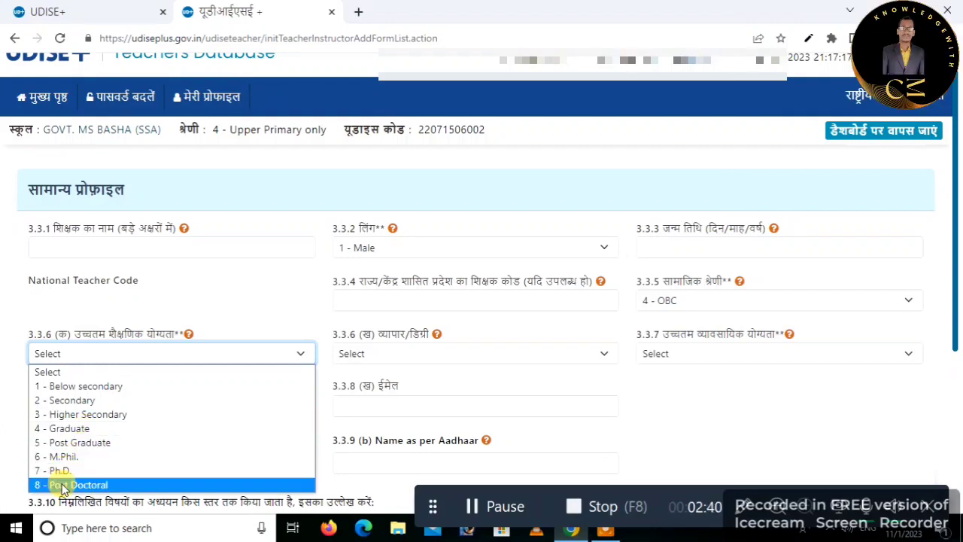
click(75, 443)
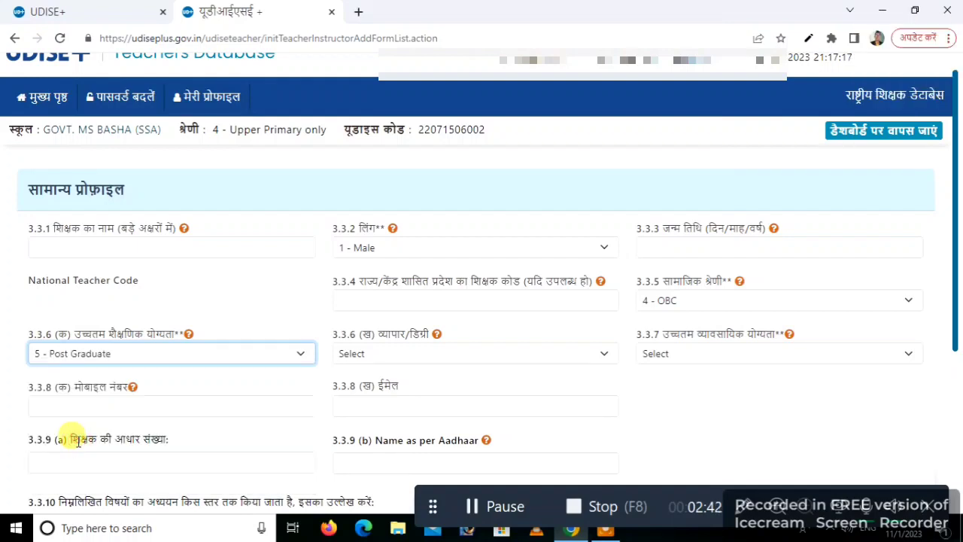
click(388, 355)
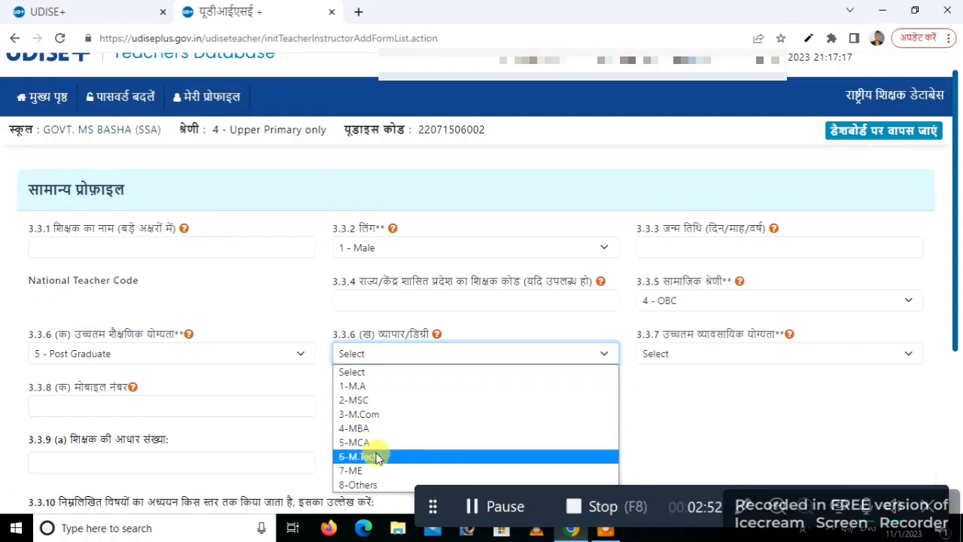
click(359, 386)
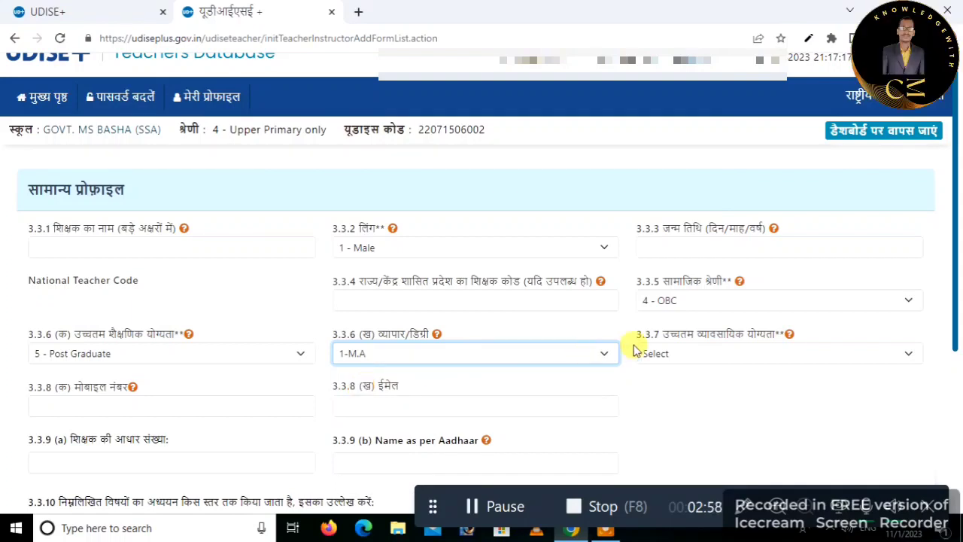
click(680, 355)
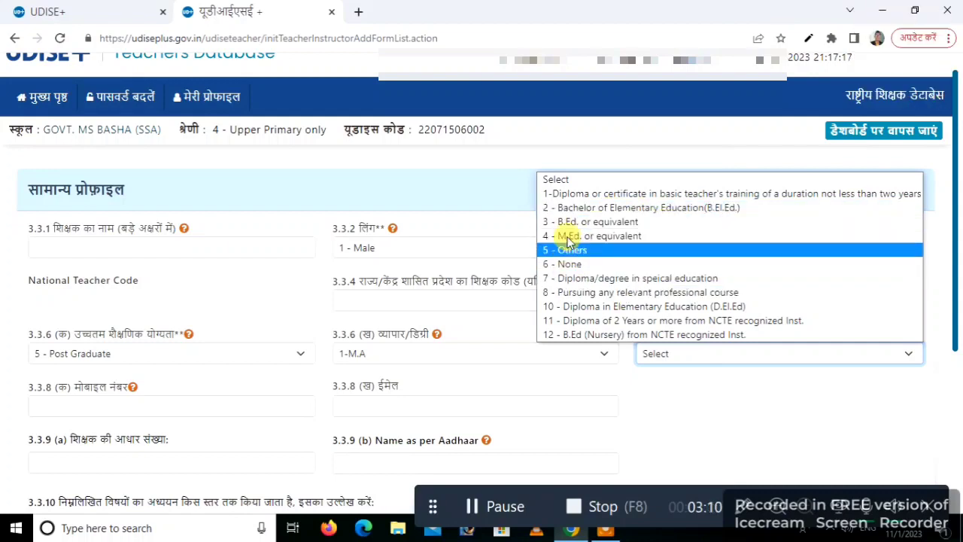
click(611, 308)
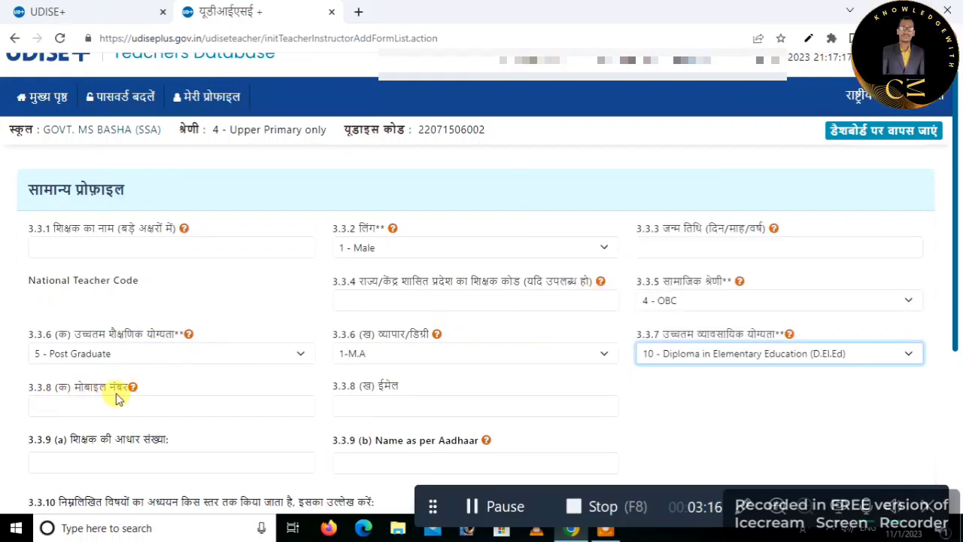
Fill in the teacher's name, mobile number and Aadhaar number in the general profile
click(76, 412)
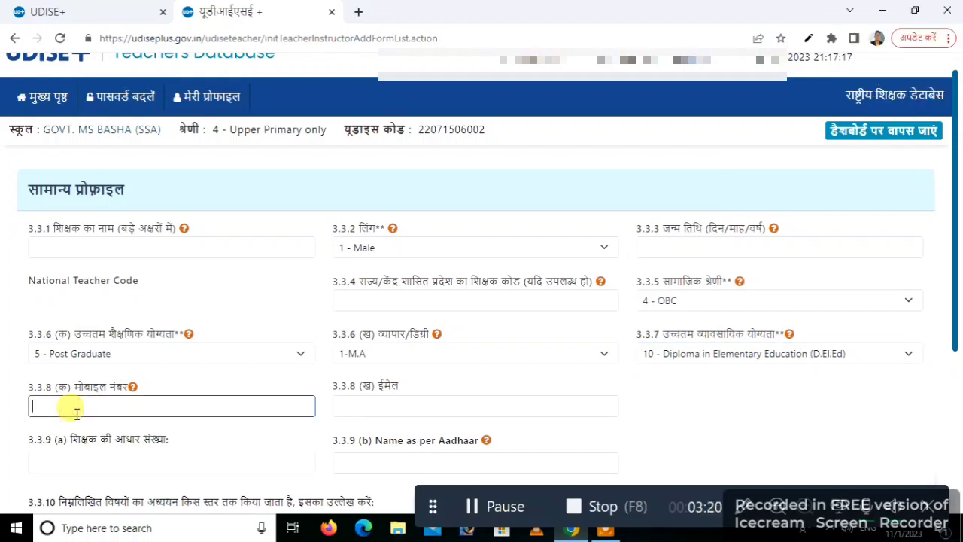
click(378, 411)
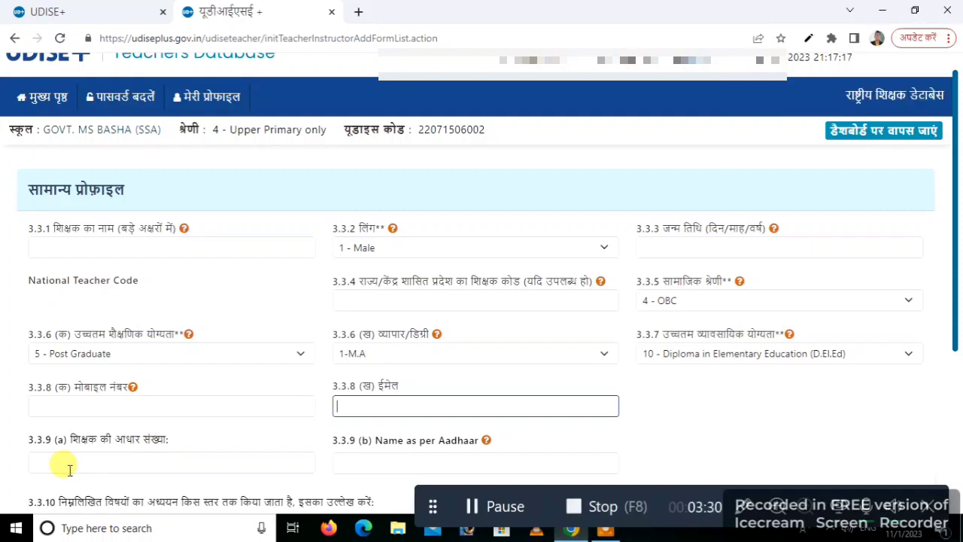
click(119, 461)
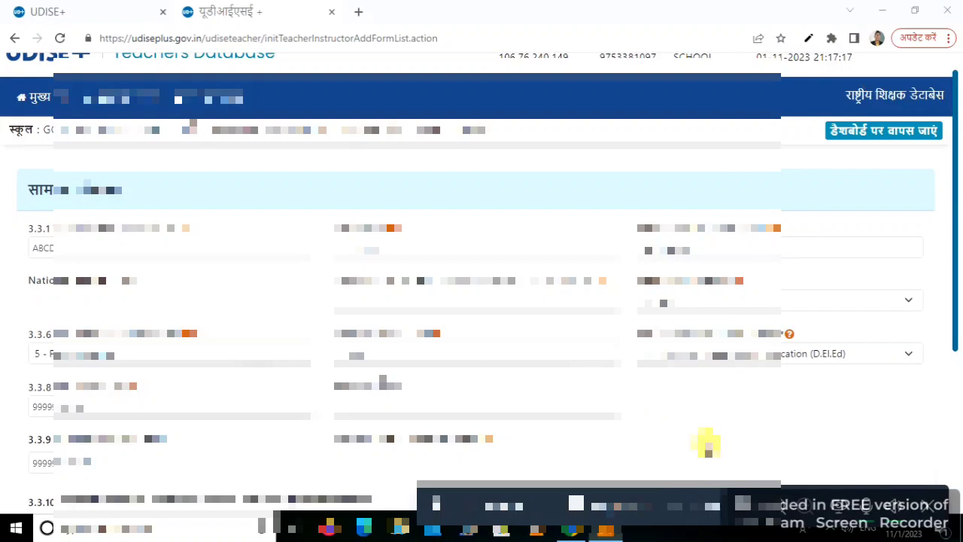
Set the level of study to 2 - Secondary for mathematics, 1 - Below secondary for science and 5 - Post Graduate for English
scroll(690, 440, down, 3)
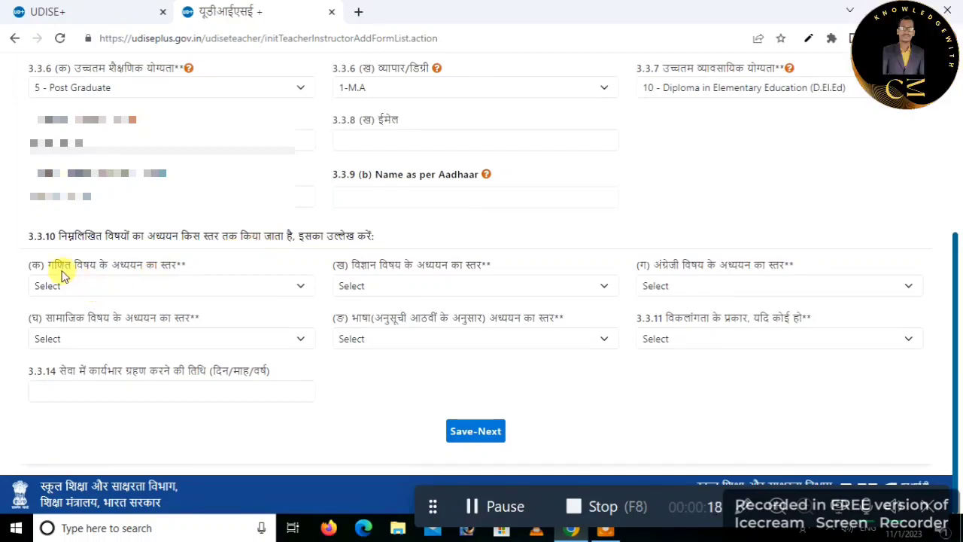
click(148, 287)
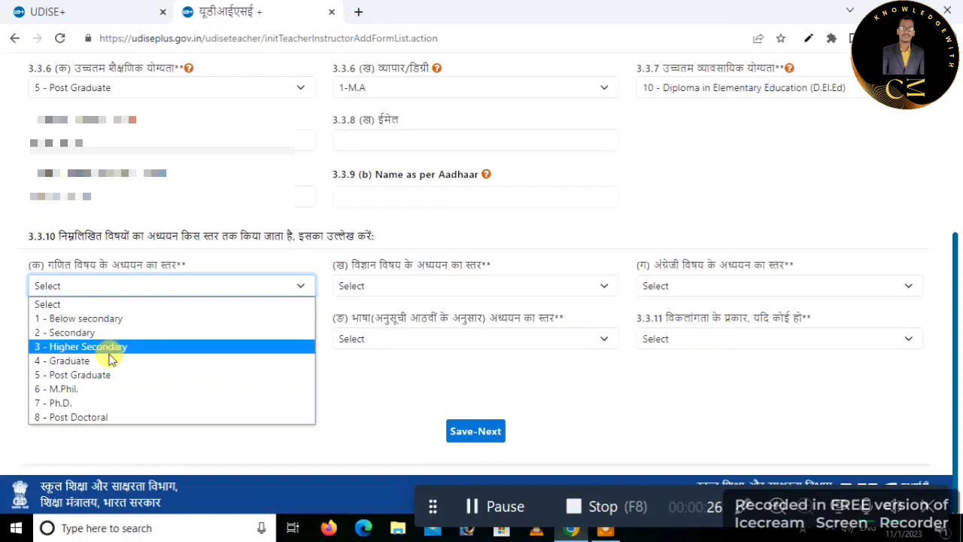
click(97, 335)
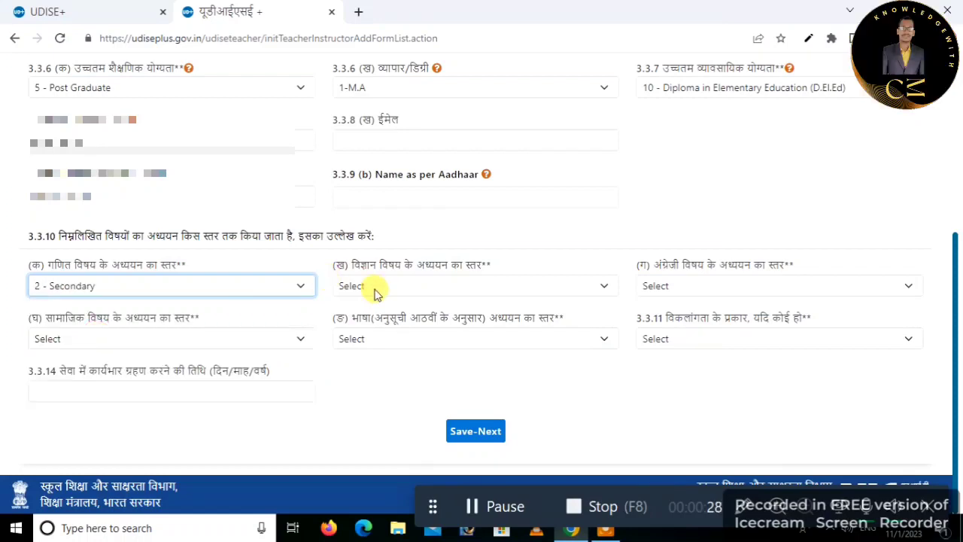
click(374, 287)
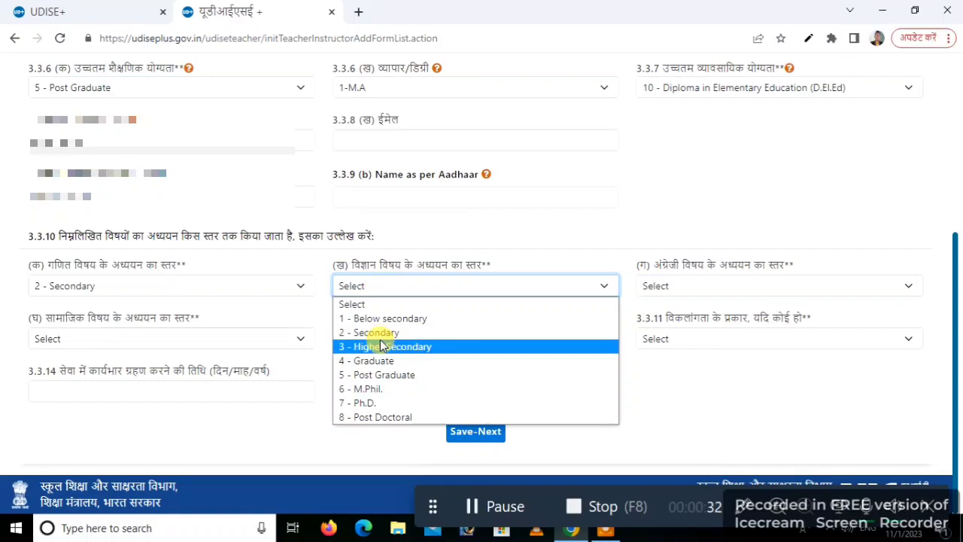
click(379, 319)
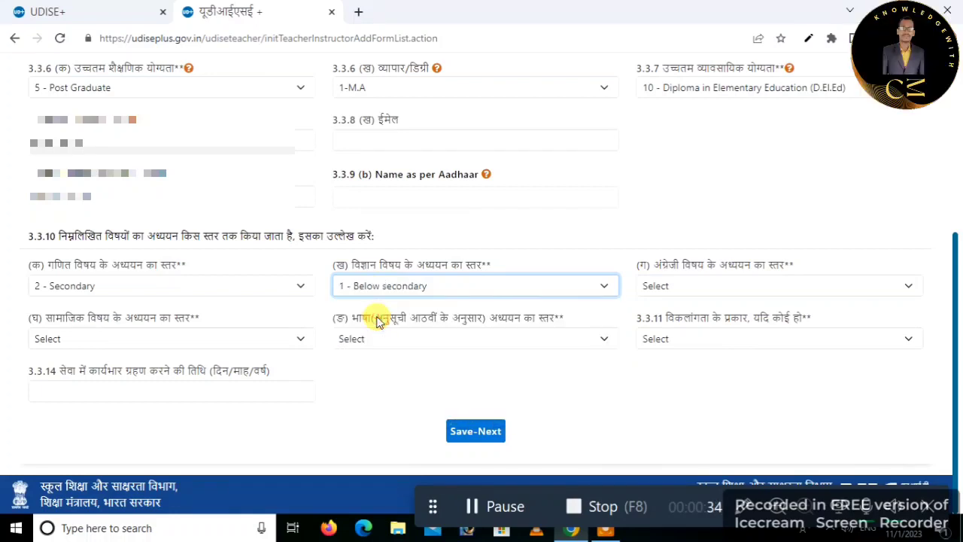
click(706, 285)
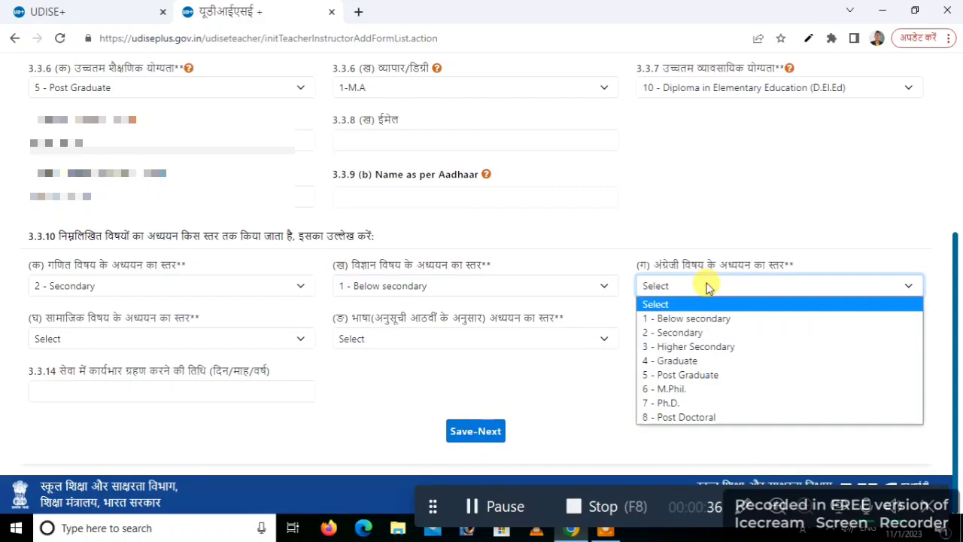
click(685, 375)
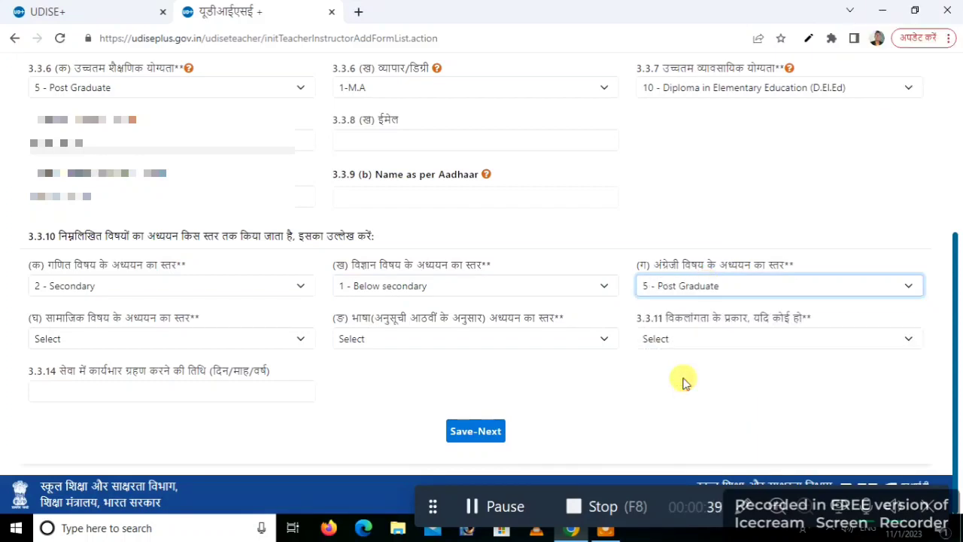
Set the level of study for both social studies and language to 5 - Post Graduate
click(106, 340)
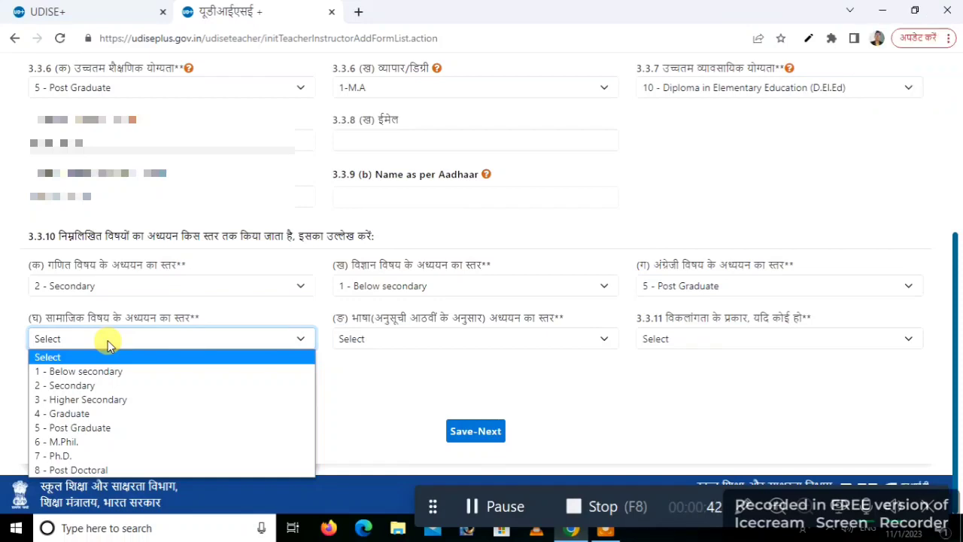
click(88, 434)
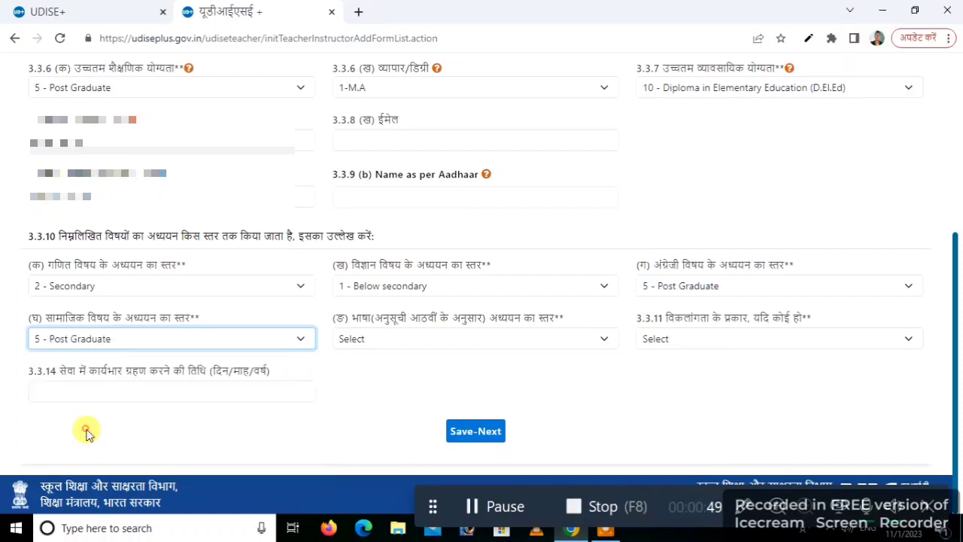
click(404, 342)
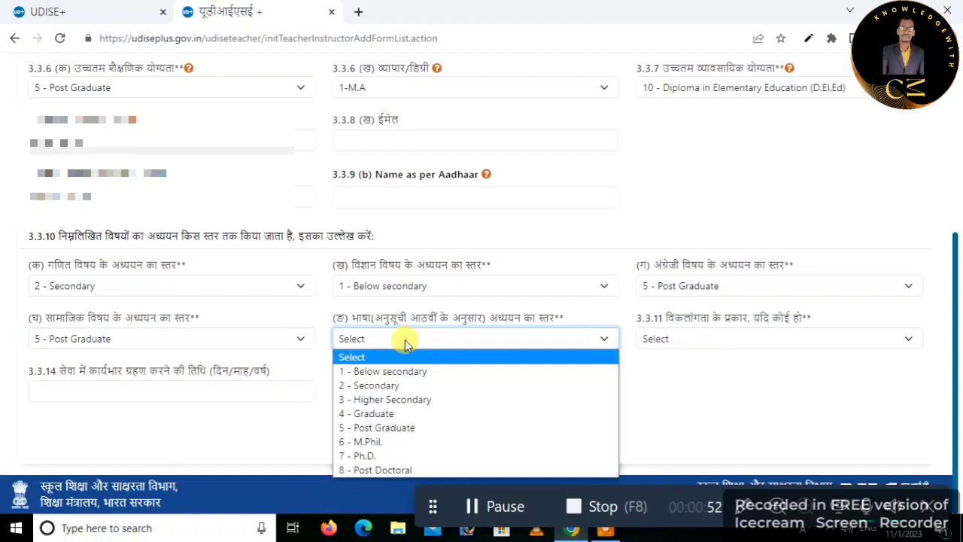
click(374, 428)
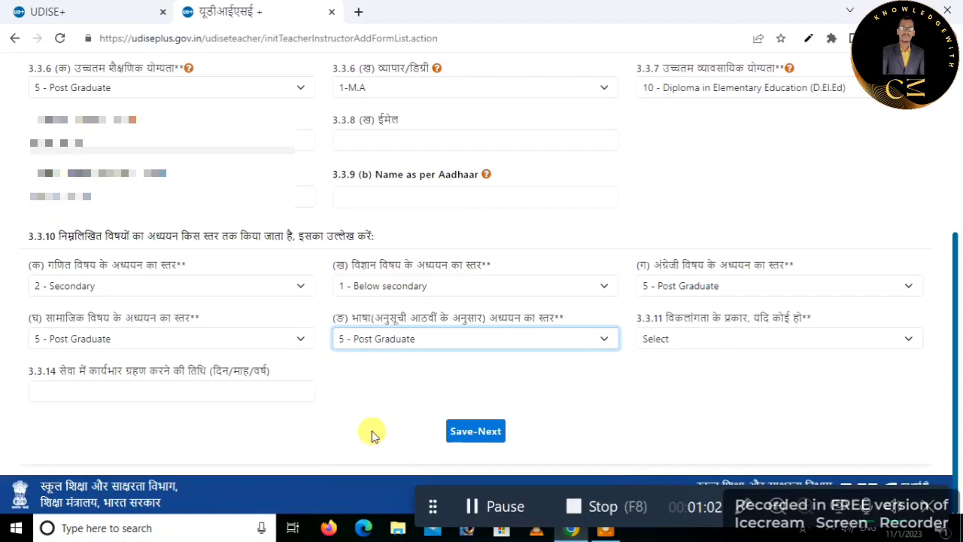
Save and confirm the general profile with disability type 1 - Not Applicable and service joining date 01/11/2023
click(715, 345)
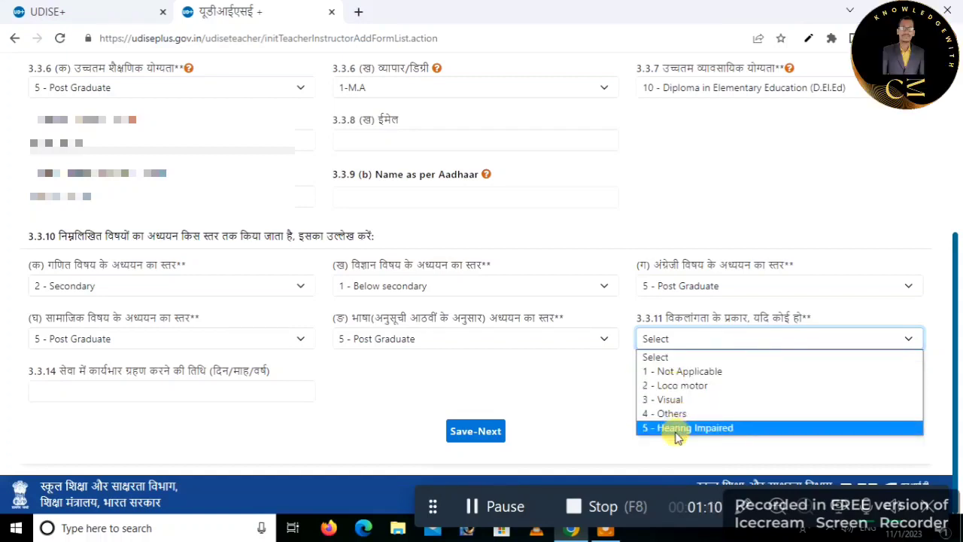
click(674, 373)
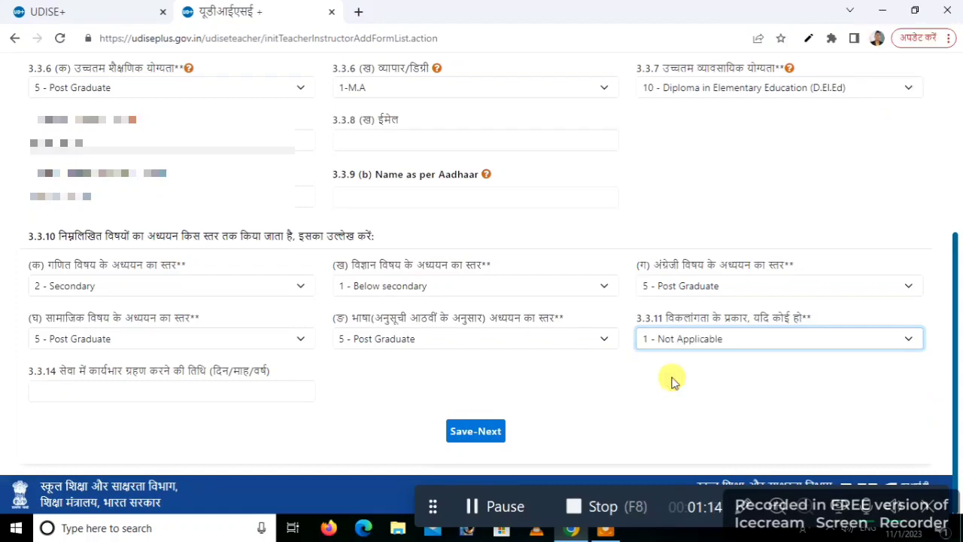
click(88, 400)
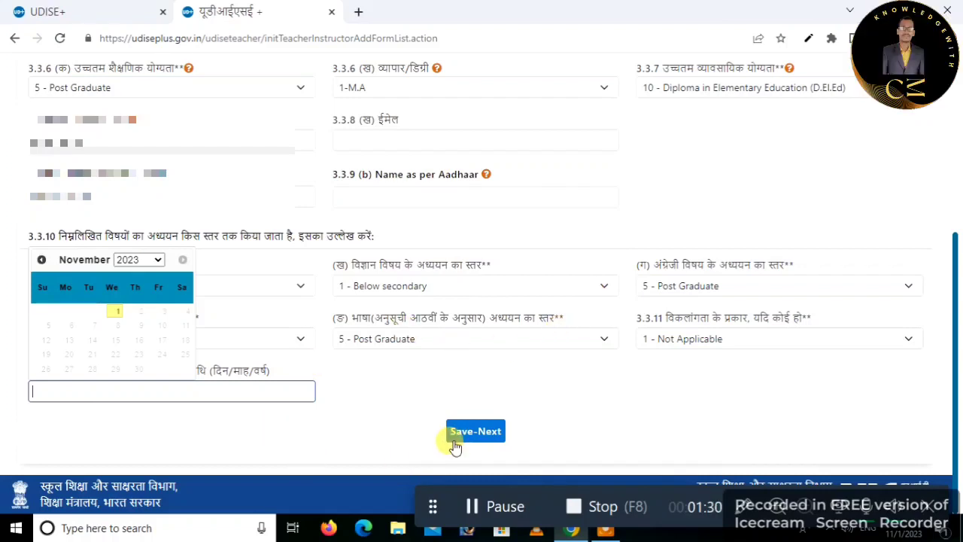
click(469, 506)
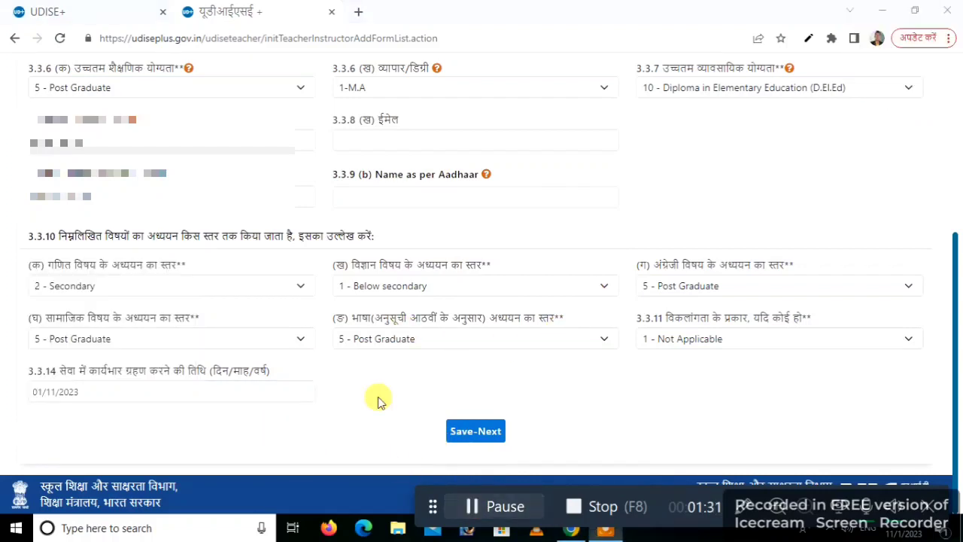
click(474, 431)
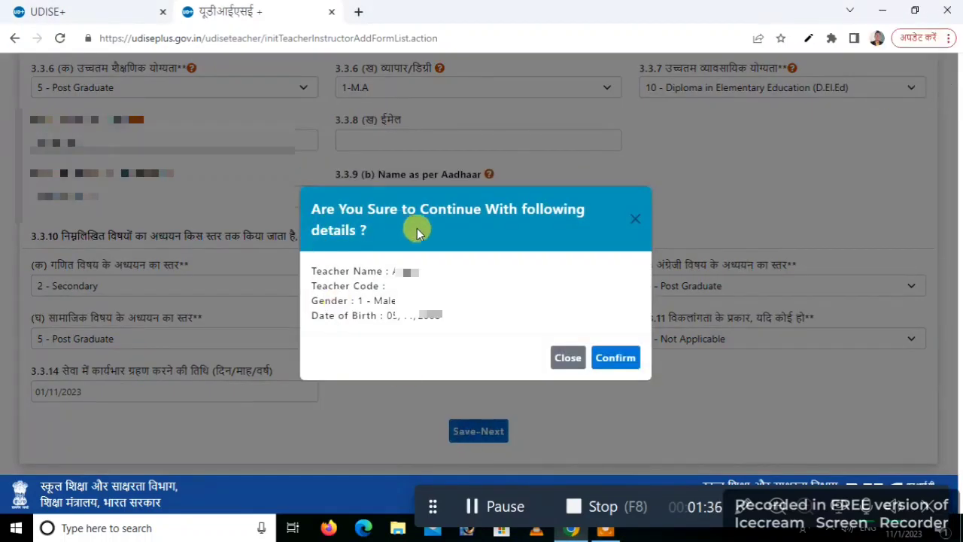
click(627, 362)
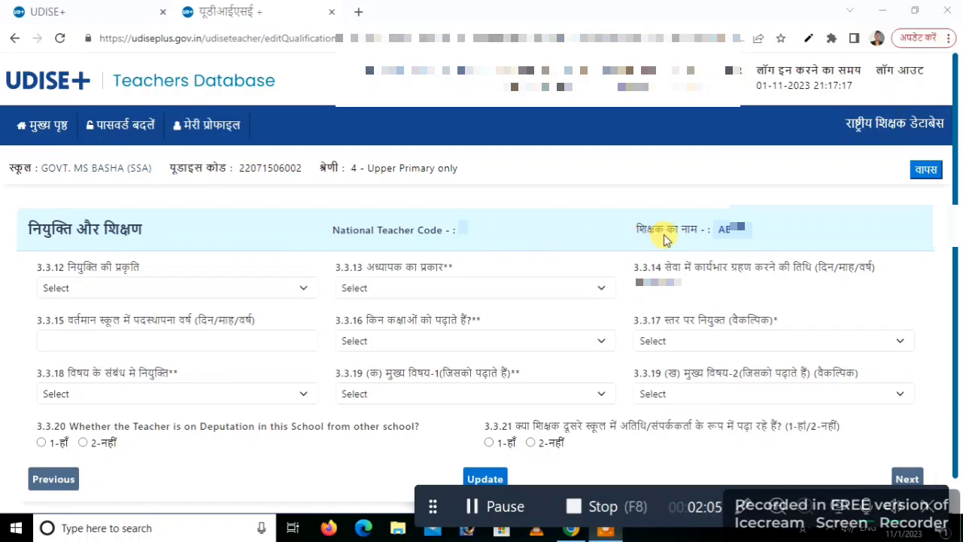
Set the nature of appointment to 1 - Regular and the teacher type to 3 - Teacher
click(92, 283)
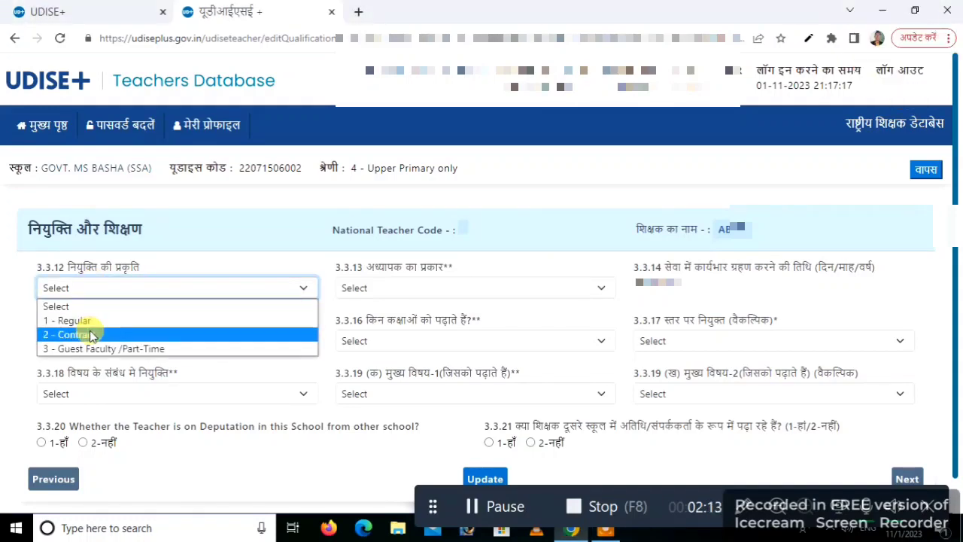
click(83, 322)
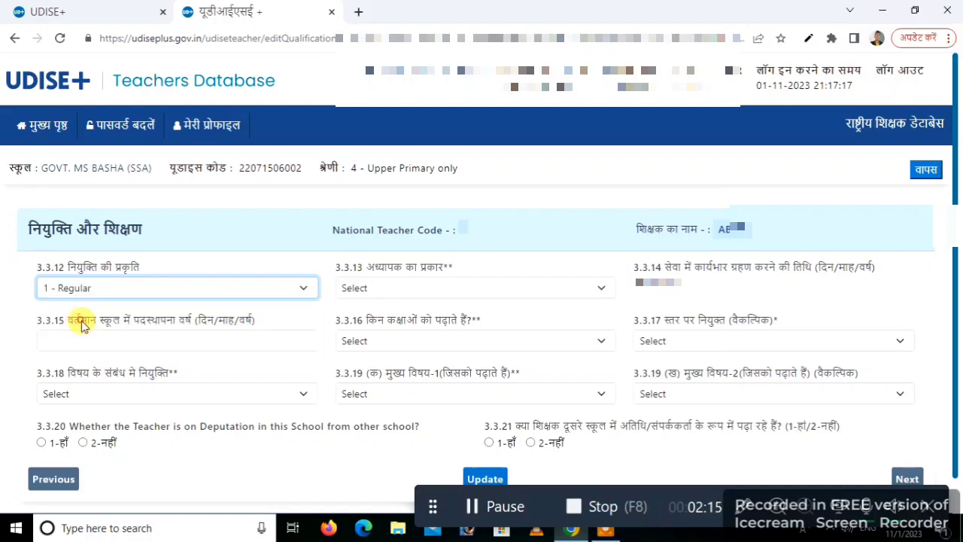
click(365, 290)
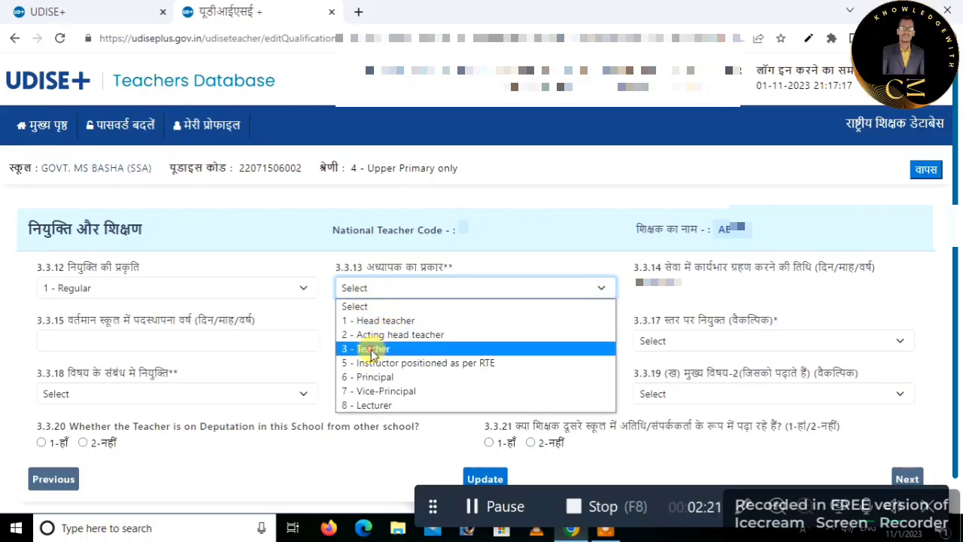
click(370, 349)
click(398, 293)
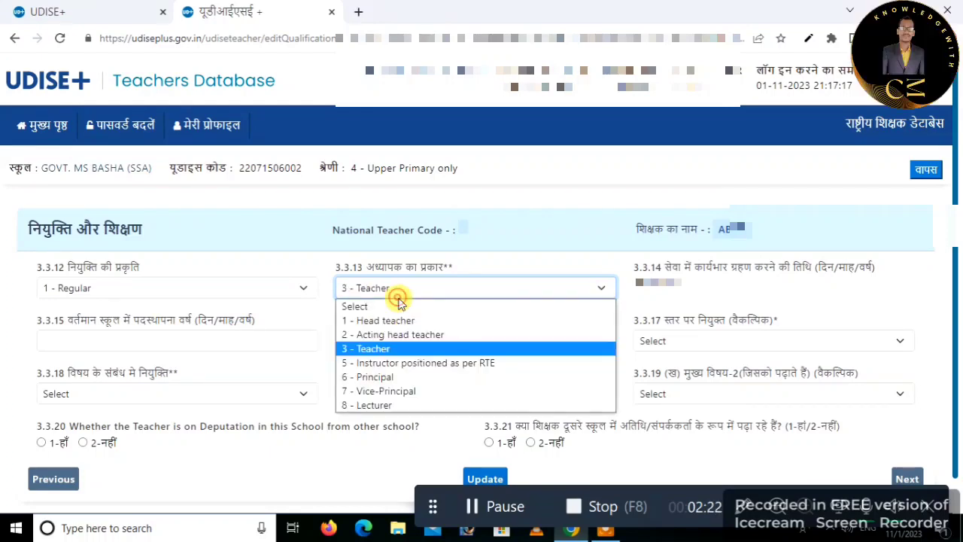
click(374, 350)
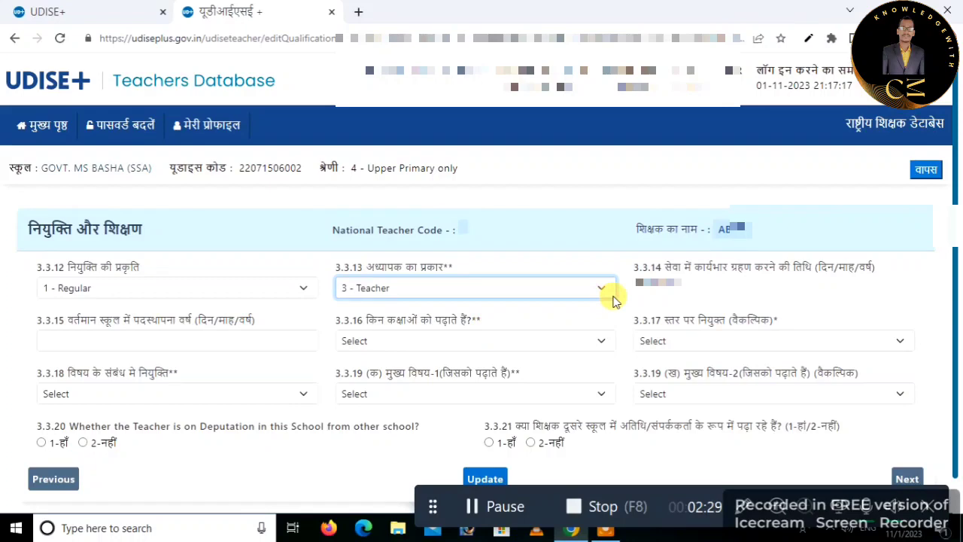
Set the classes taught to 2 - Upper primary only and the appointed level to 2-TGT/Trained Graduate Teacher
click(113, 340)
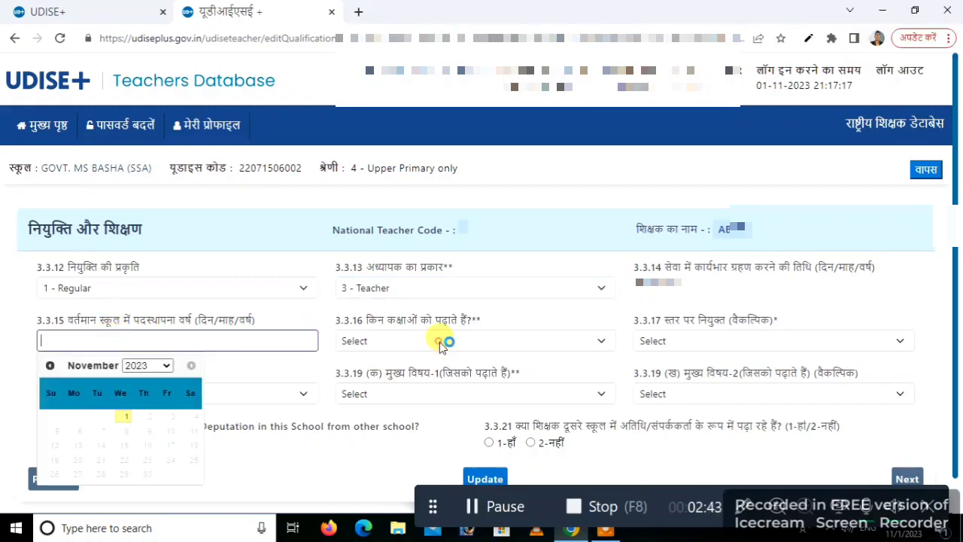
click(443, 343)
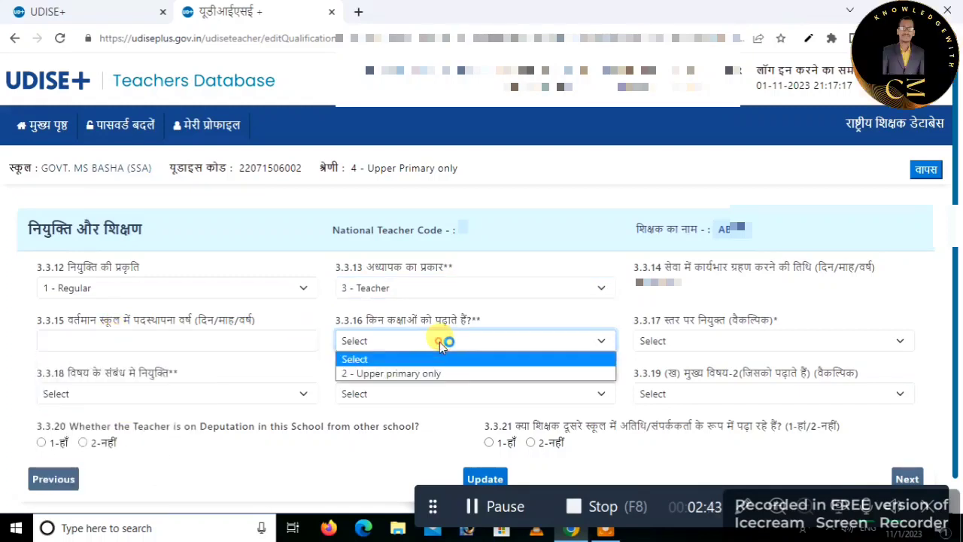
click(405, 374)
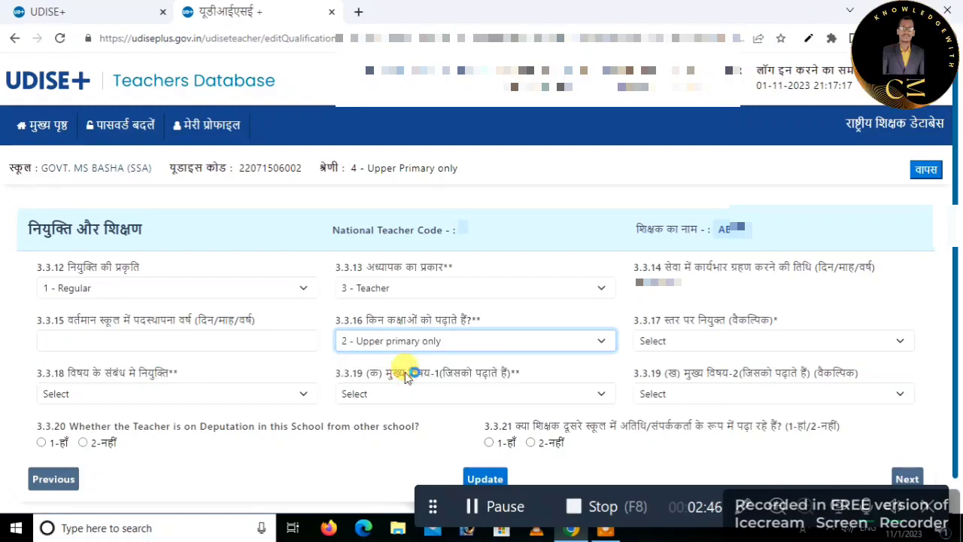
click(694, 344)
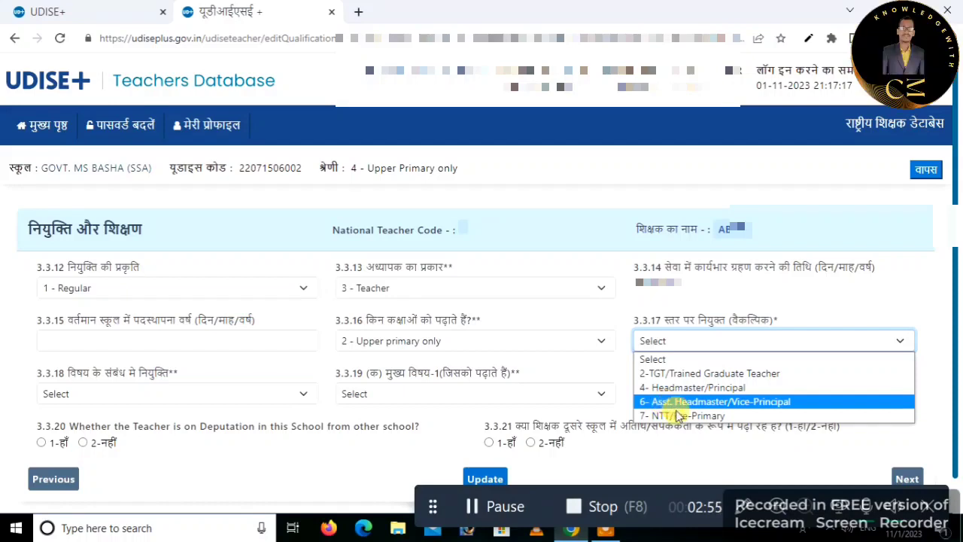
click(667, 374)
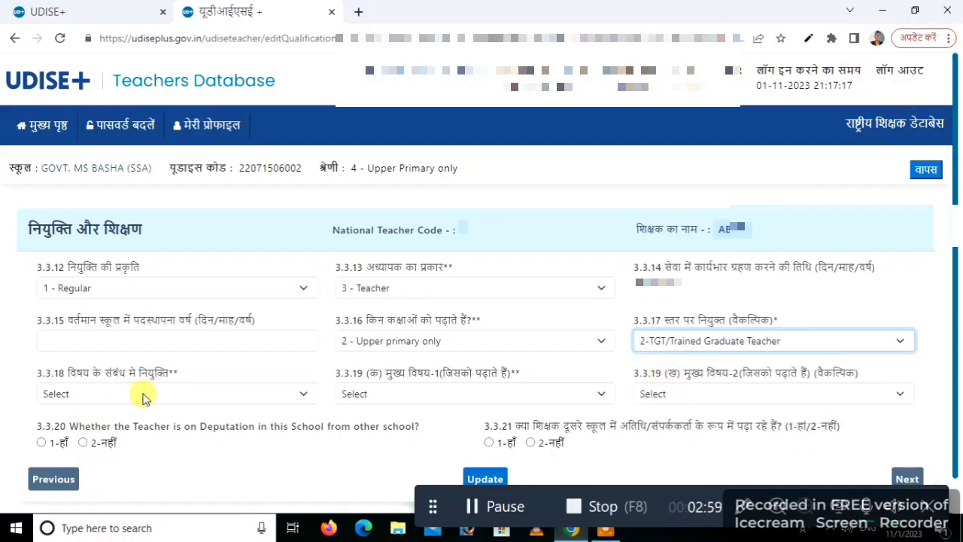
Set both the appointment subject and main subject 1 to 8-Social Studies, and main subject 2 to 18-Geography
click(146, 396)
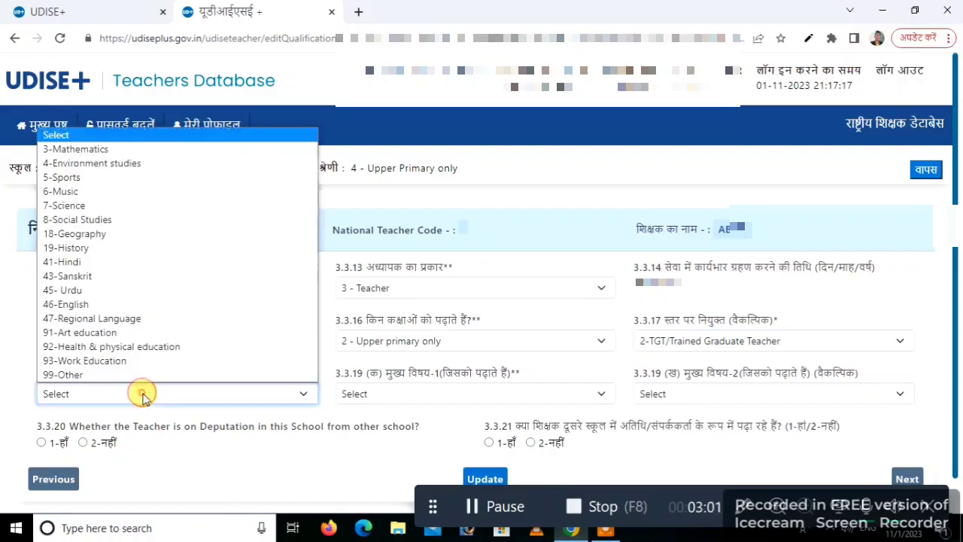
click(95, 220)
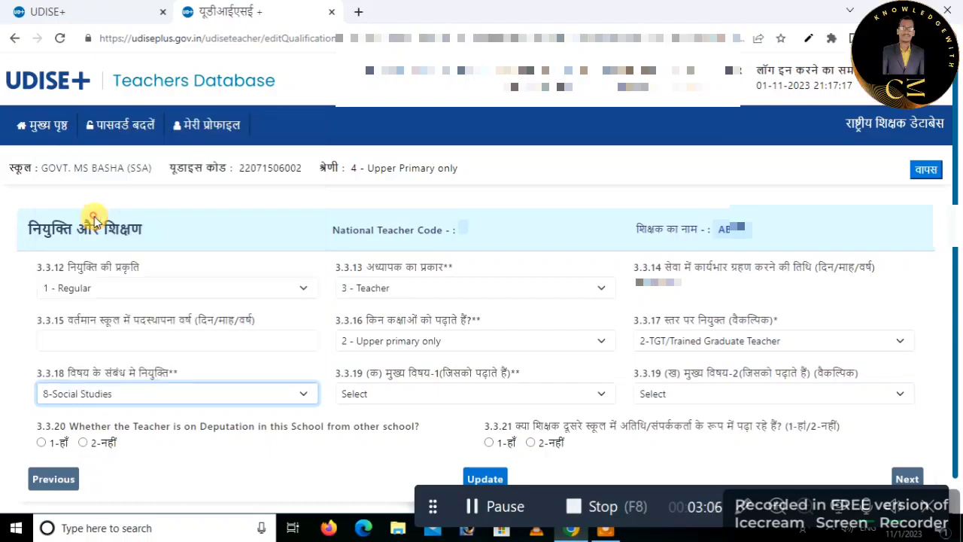
click(394, 394)
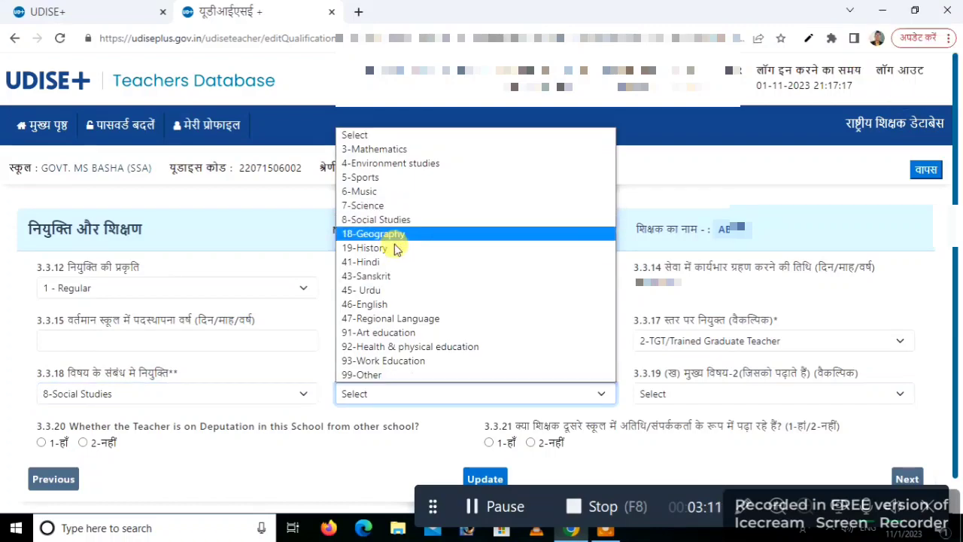
click(393, 218)
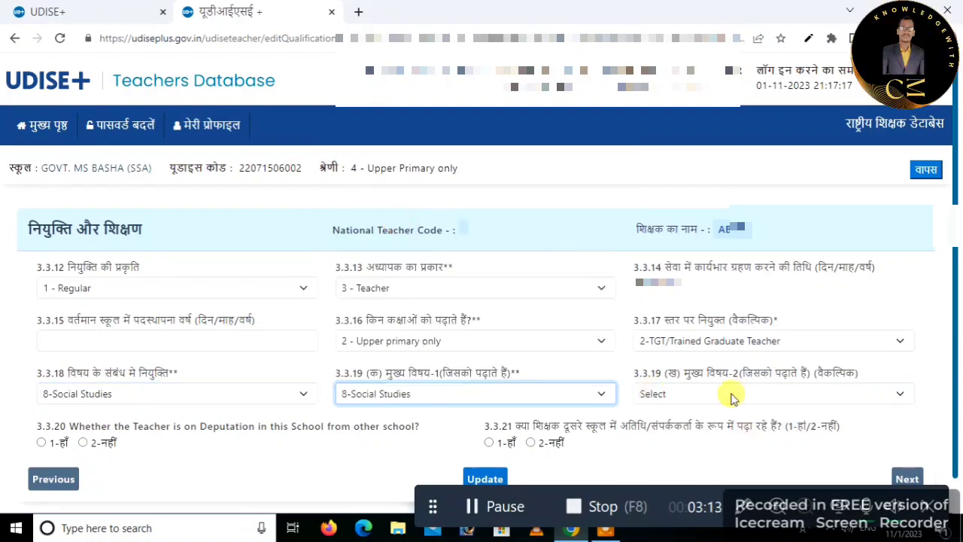
click(700, 392)
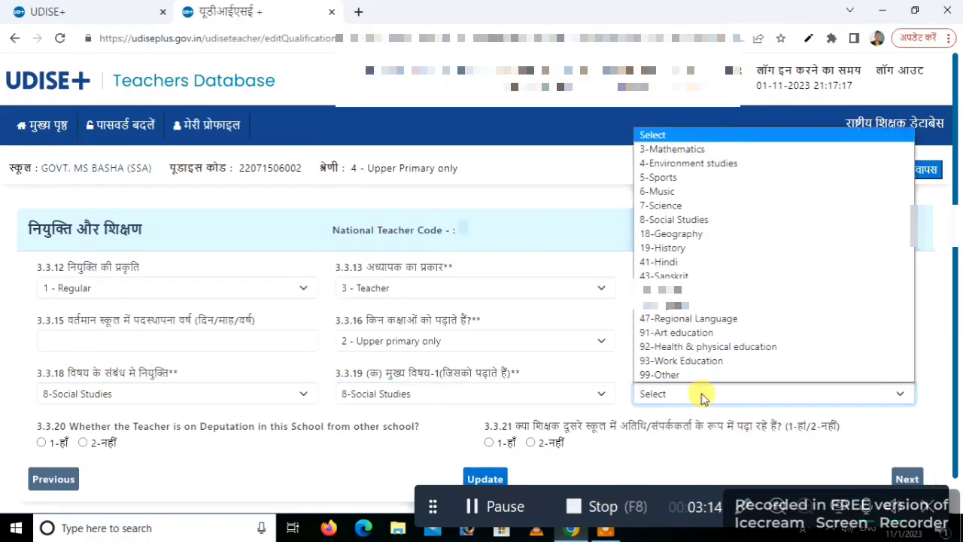
click(667, 233)
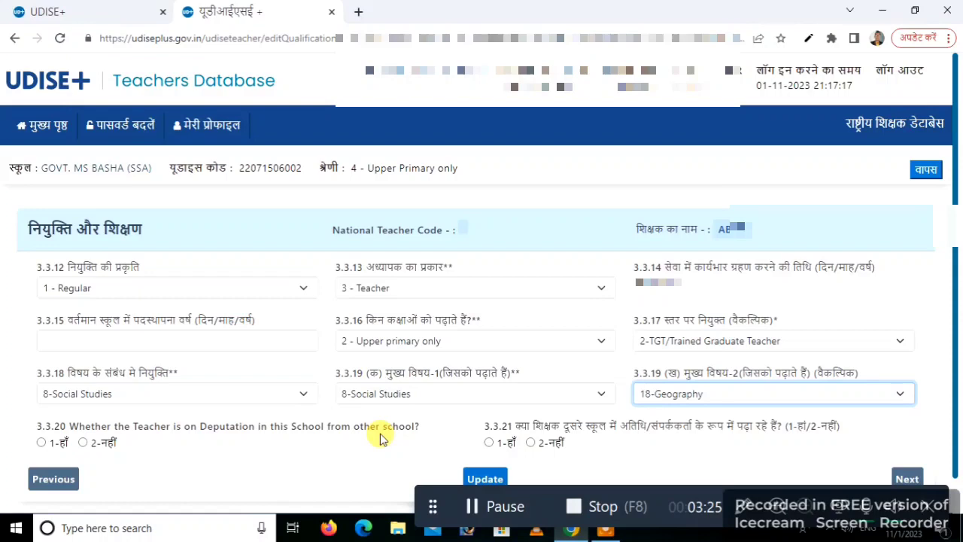
Answer No to deputation and to guest teaching at another school, update the appointment details and continue to the training section
click(83, 444)
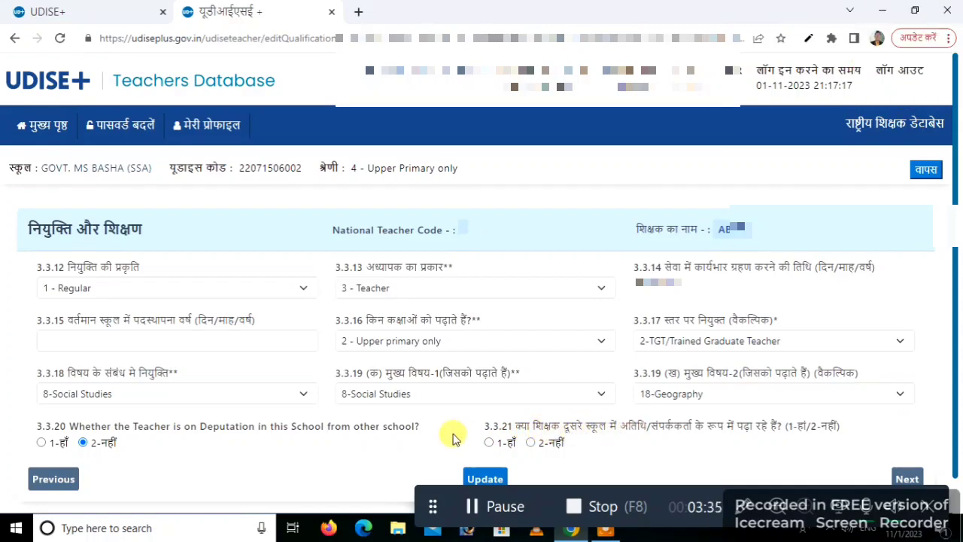
click(531, 443)
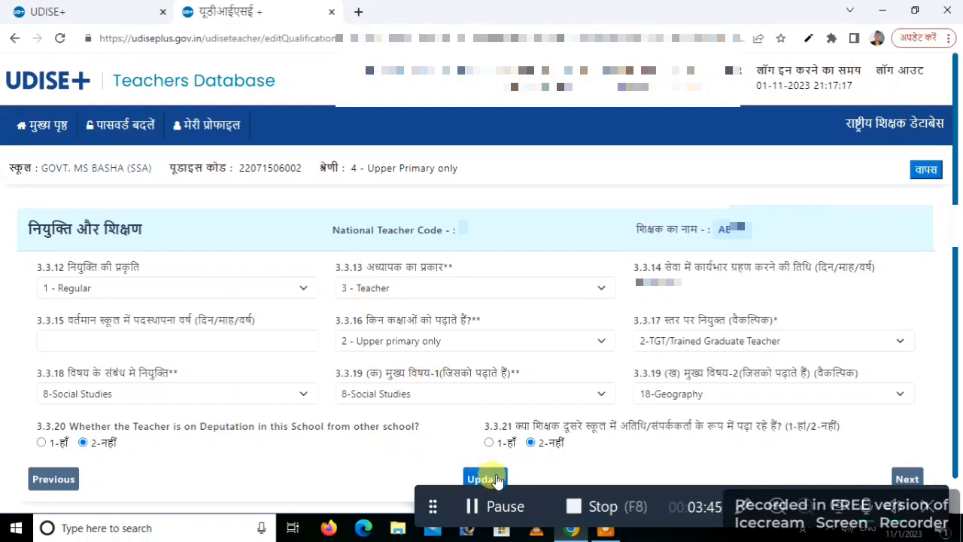
click(909, 479)
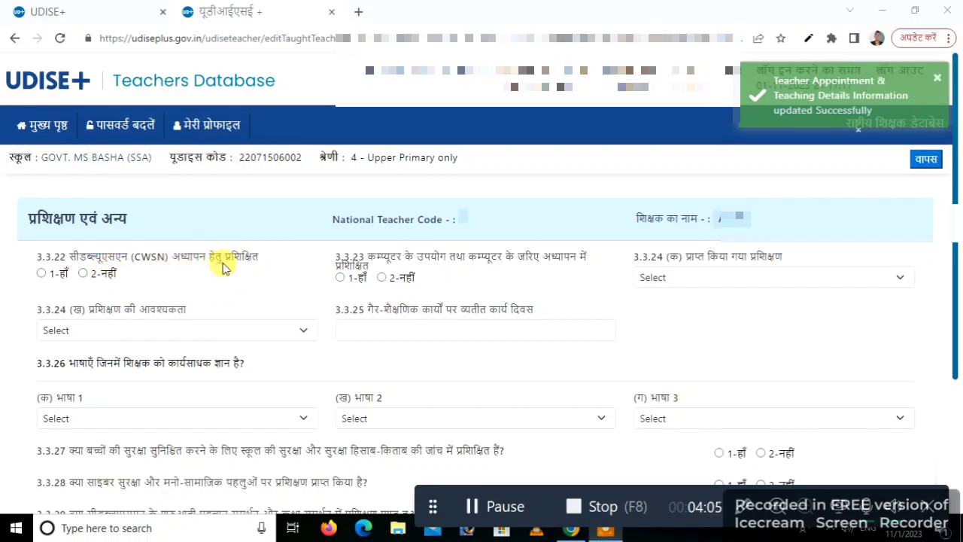
Answer Yes for CWSN training and computer training, and set the training received to 1 - Subject knowledge
click(42, 274)
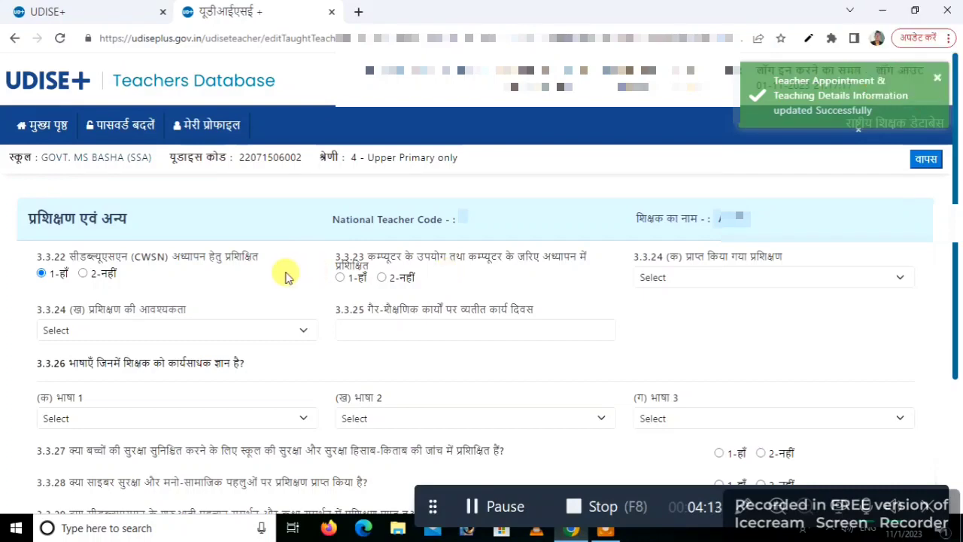
click(339, 278)
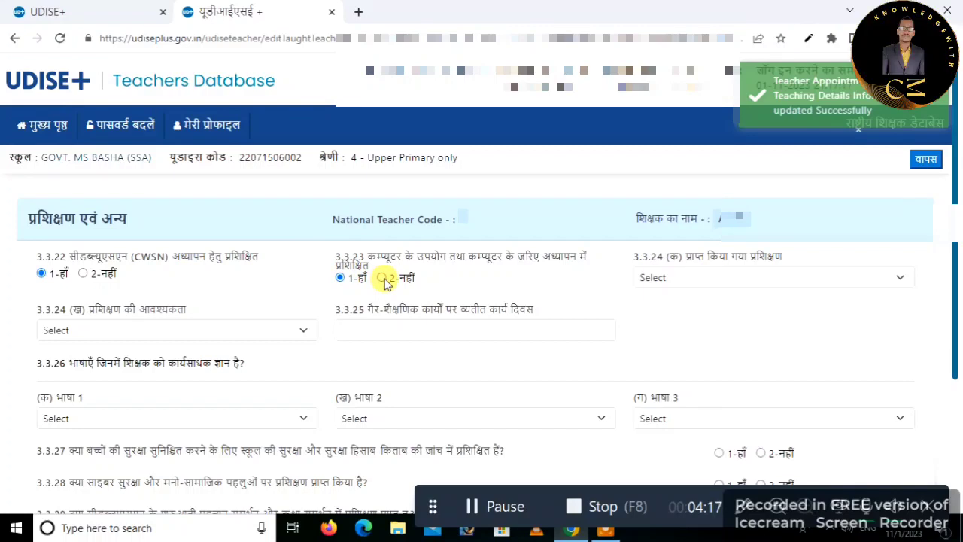
click(705, 278)
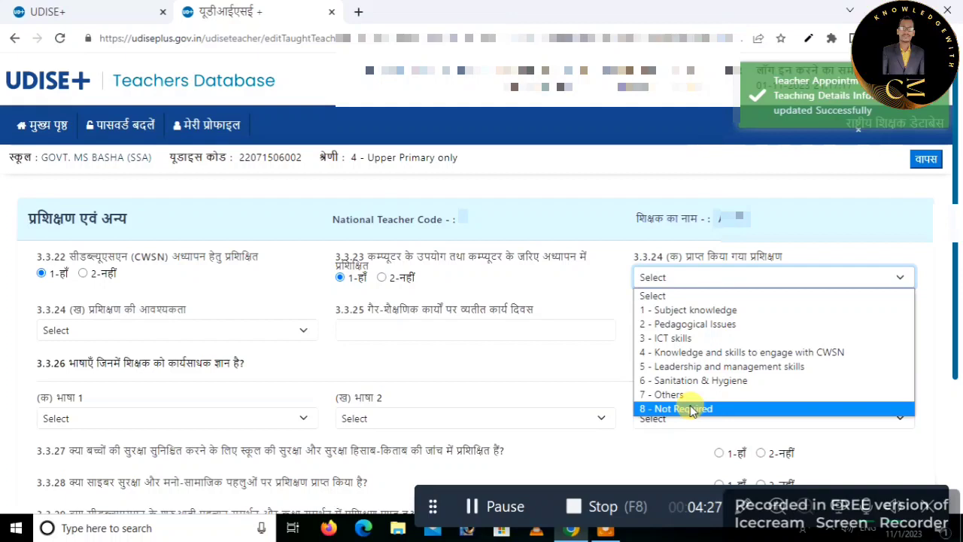
click(694, 311)
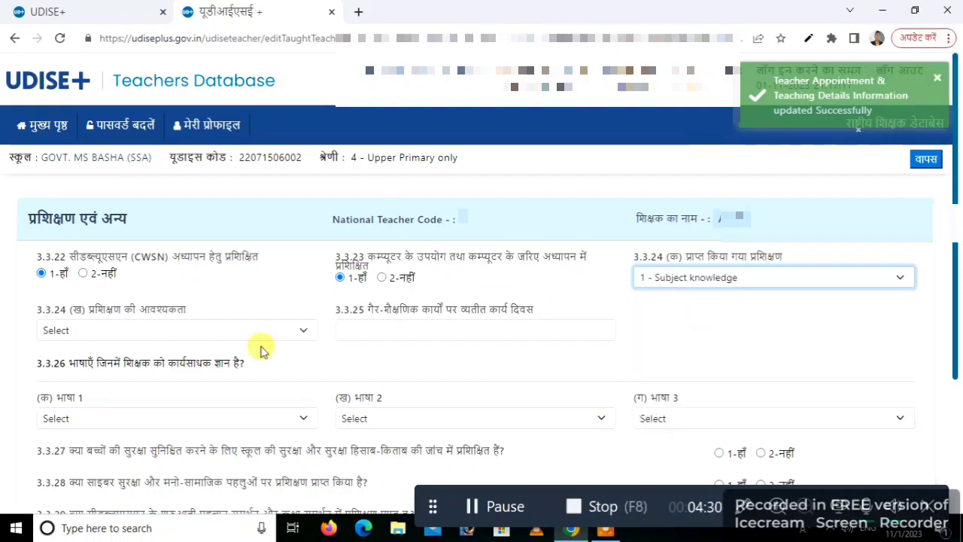
Set the training need to 8 - Not Required and the working days spent on non-teaching tasks to 0
click(135, 331)
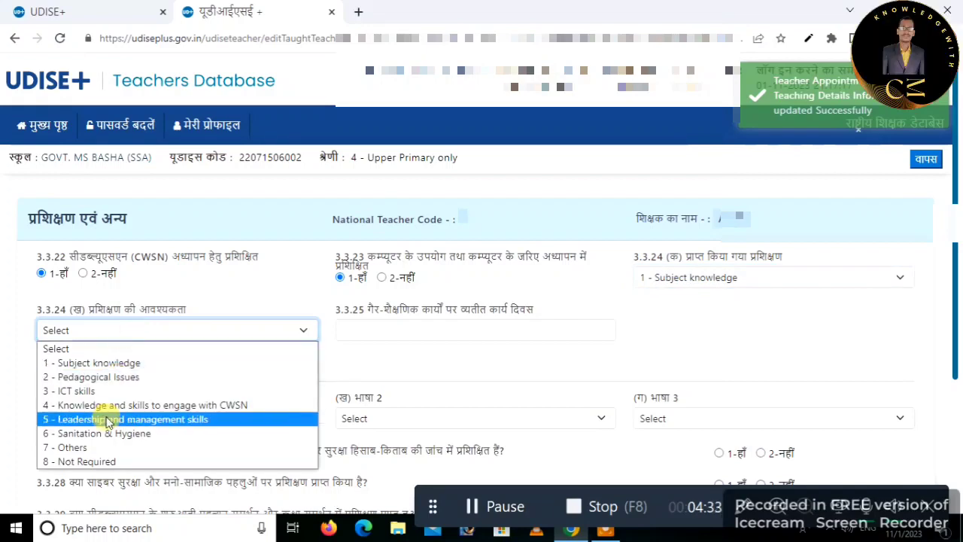
click(76, 462)
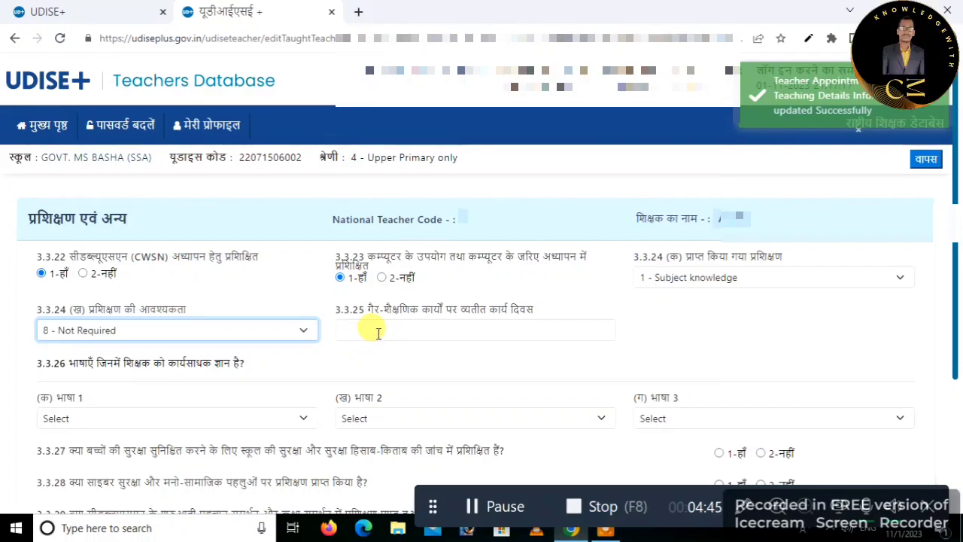
click(379, 333)
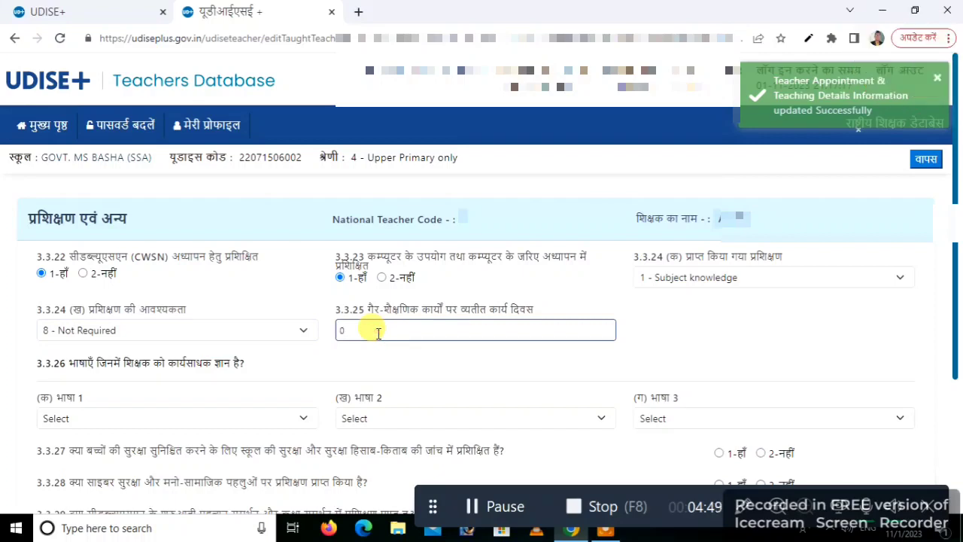
click(280, 370)
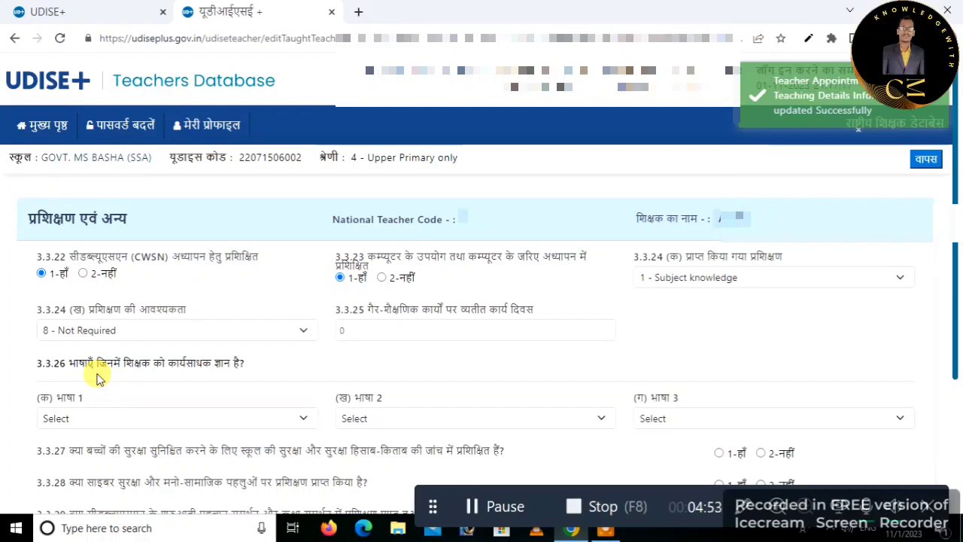
Set the teacher's working-knowledge languages to 04-Hindi as language 1, 14-Sanskrit as language 2 and 19-English as language 3
click(129, 419)
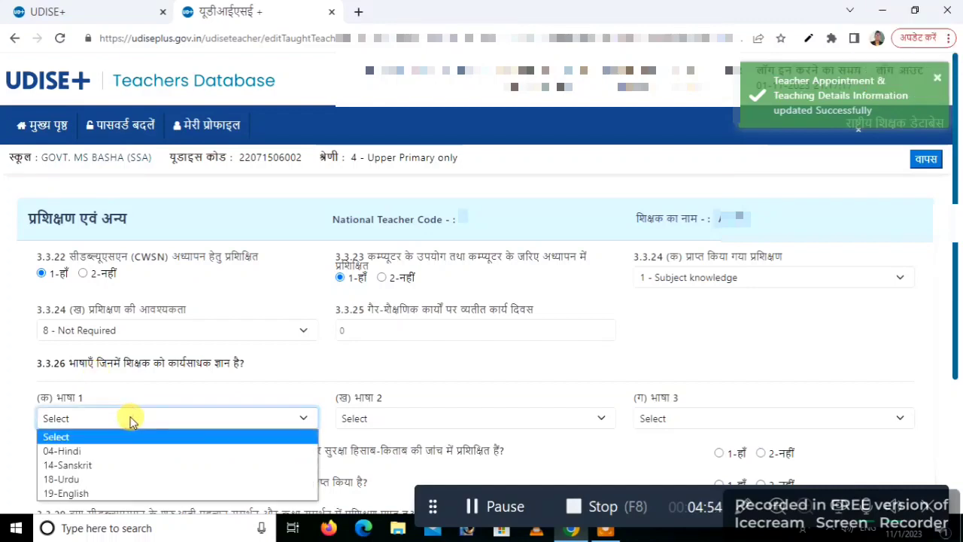
click(82, 451)
click(495, 418)
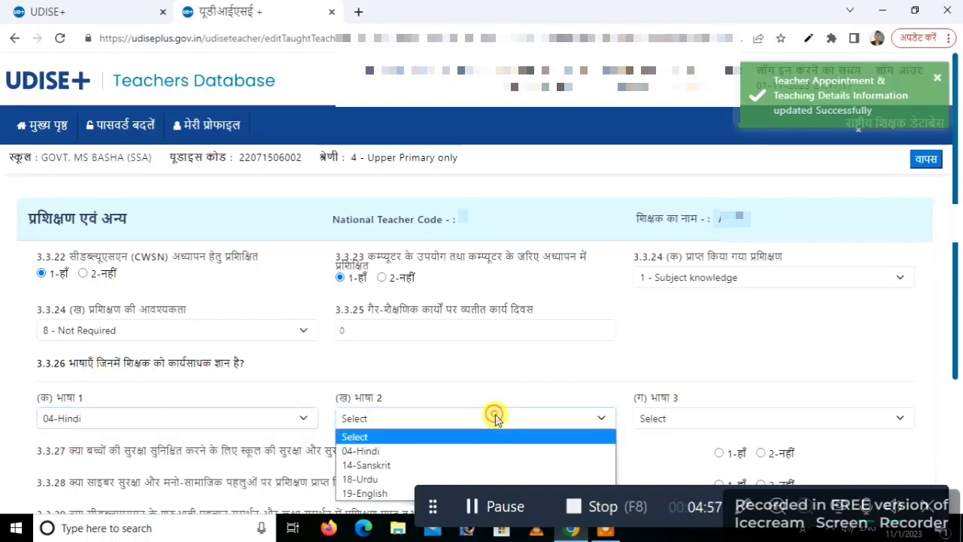
click(354, 465)
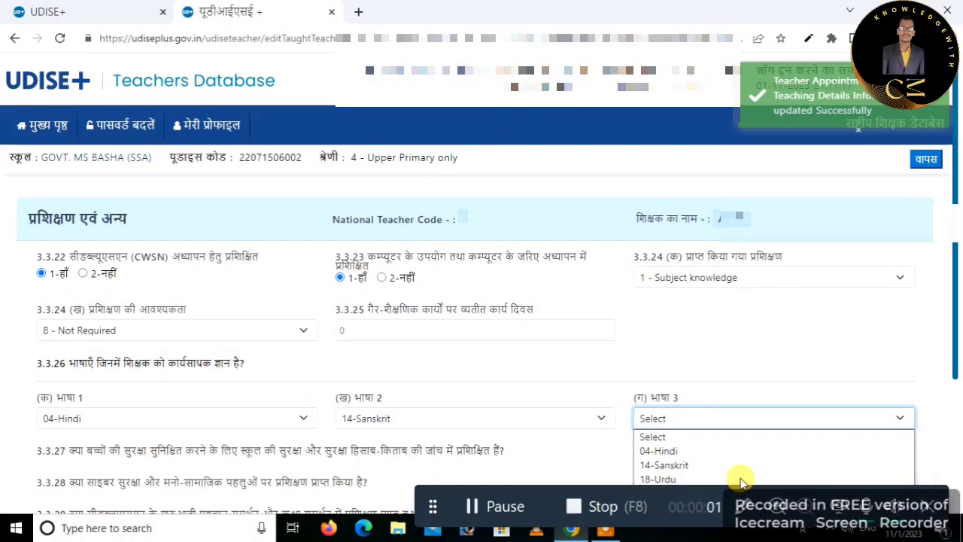
key(Down)
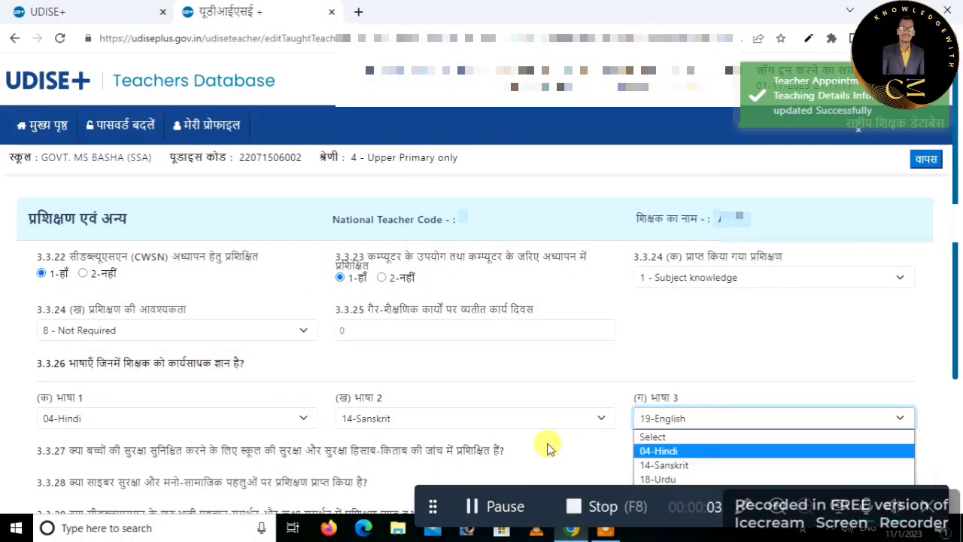
click(548, 447)
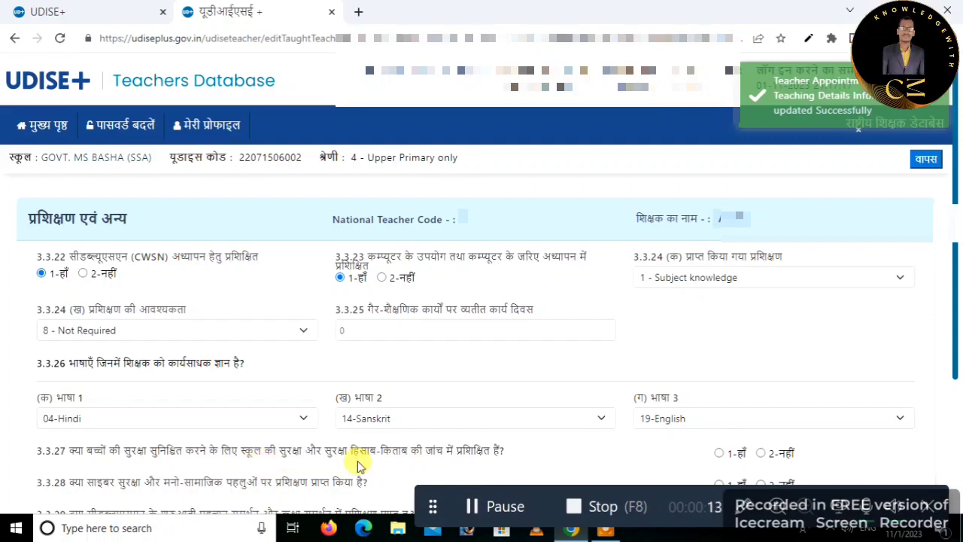
Answer Yes for training in school safety audit, in cyber safety and psycho-social aspects, and in early CWSN identification and support
click(721, 454)
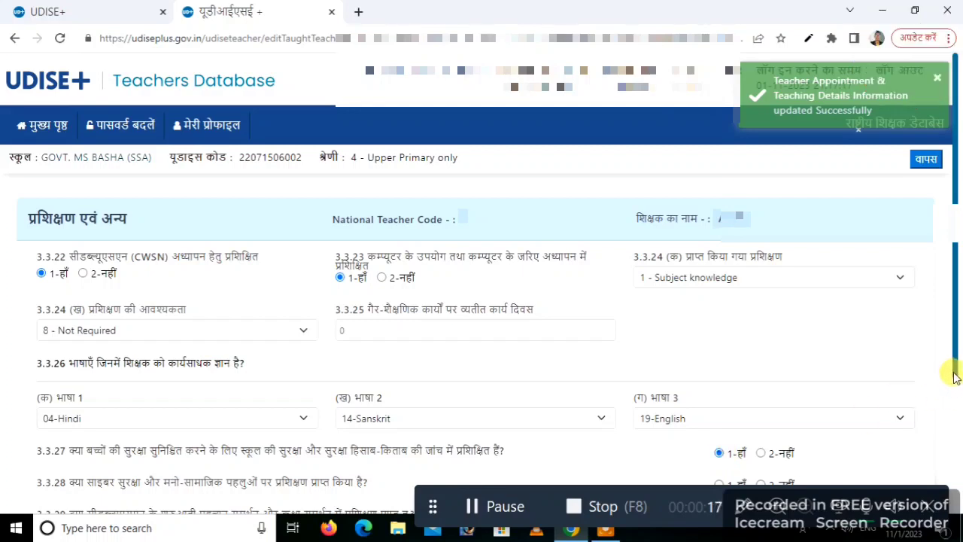
drag(953, 386, 953, 463)
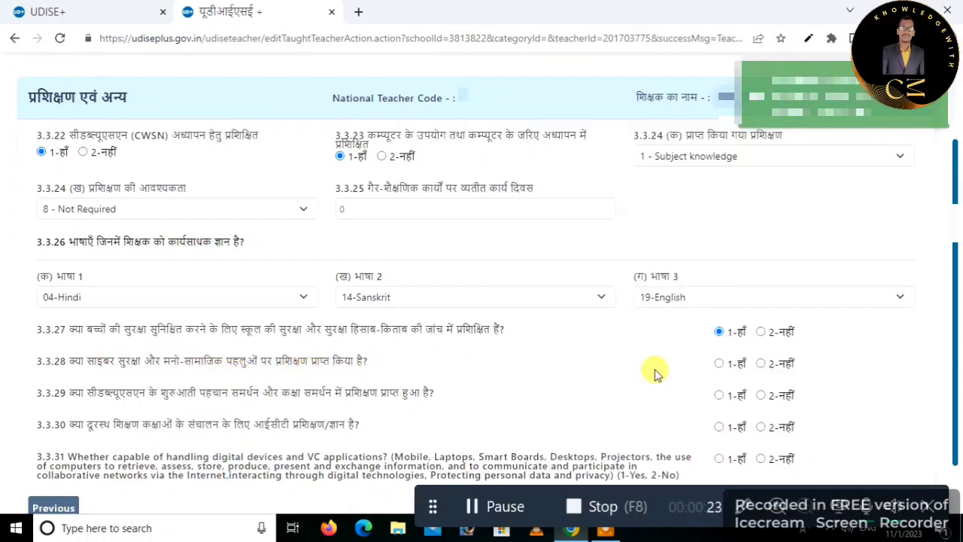
click(720, 364)
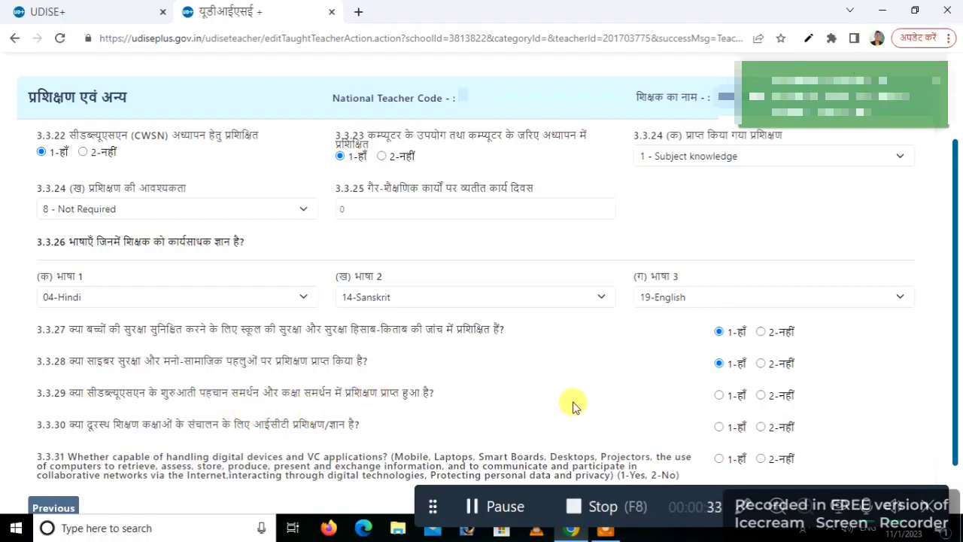
click(720, 396)
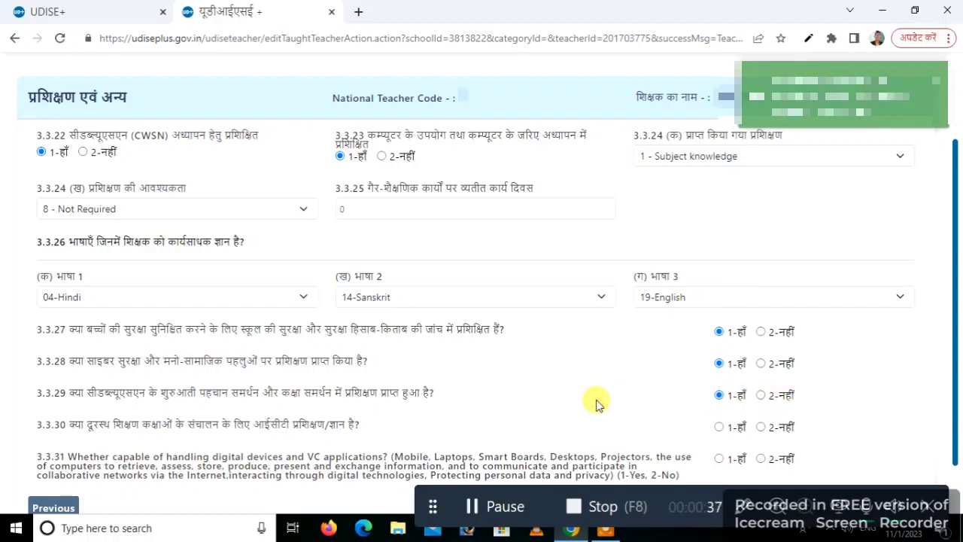
Answer Yes for ICT training for remote classes and for handling digital devices, and update the training details
scroll(596, 401, down, 2)
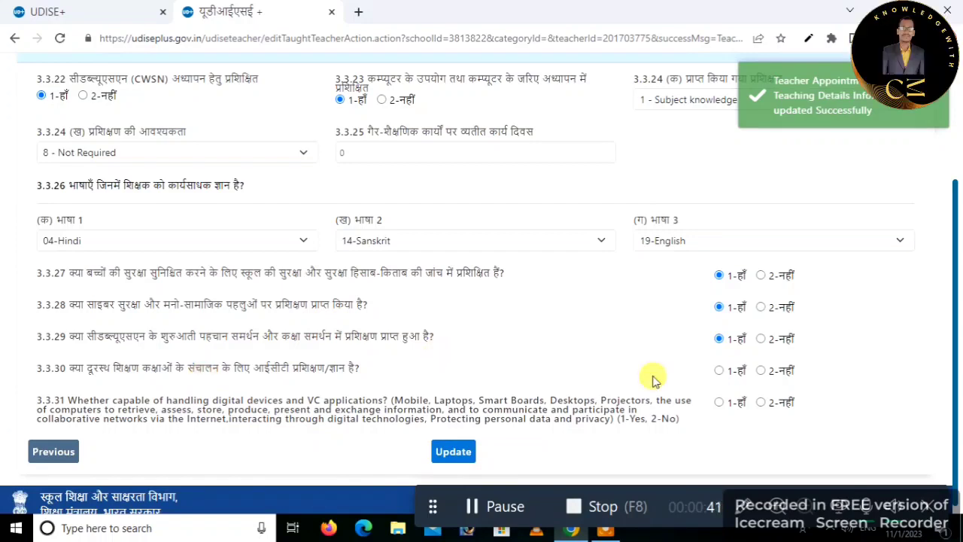
click(718, 371)
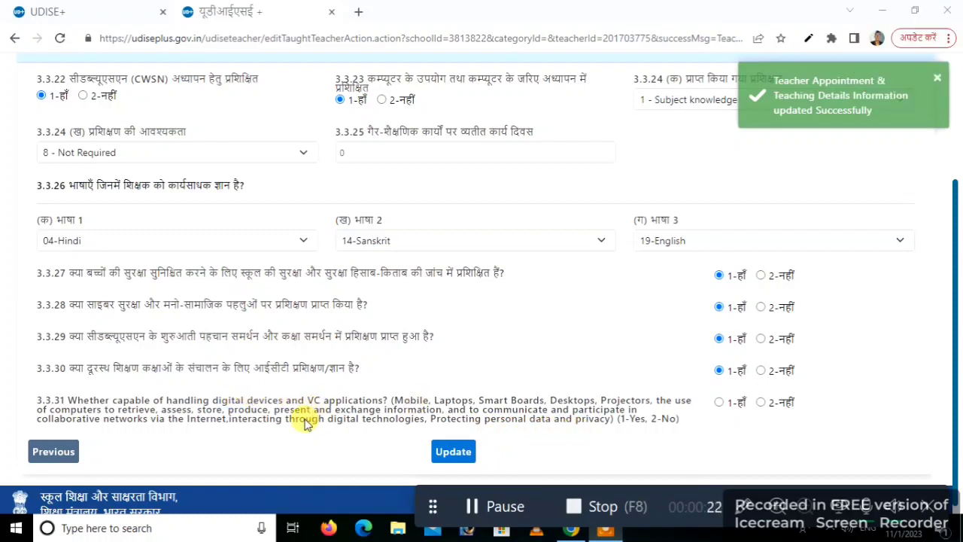
click(719, 402)
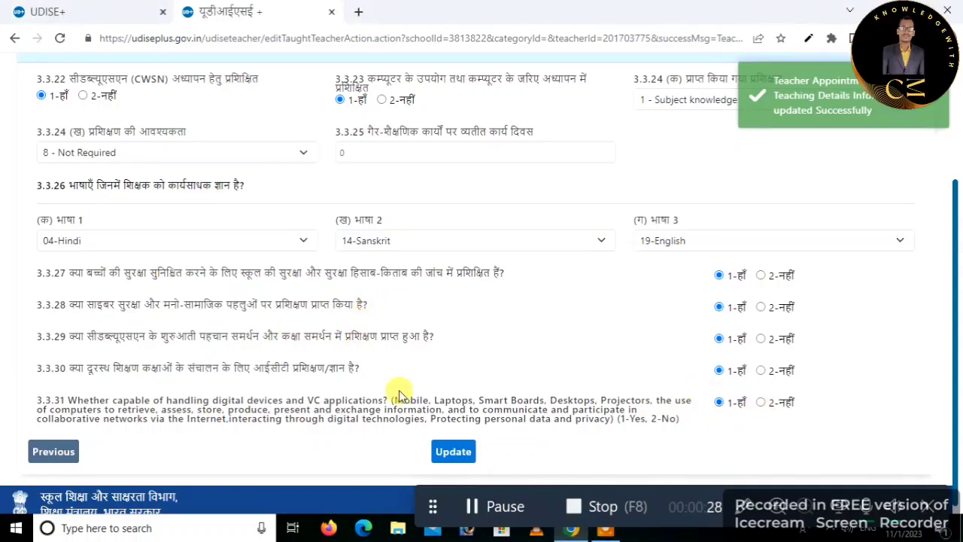
click(440, 453)
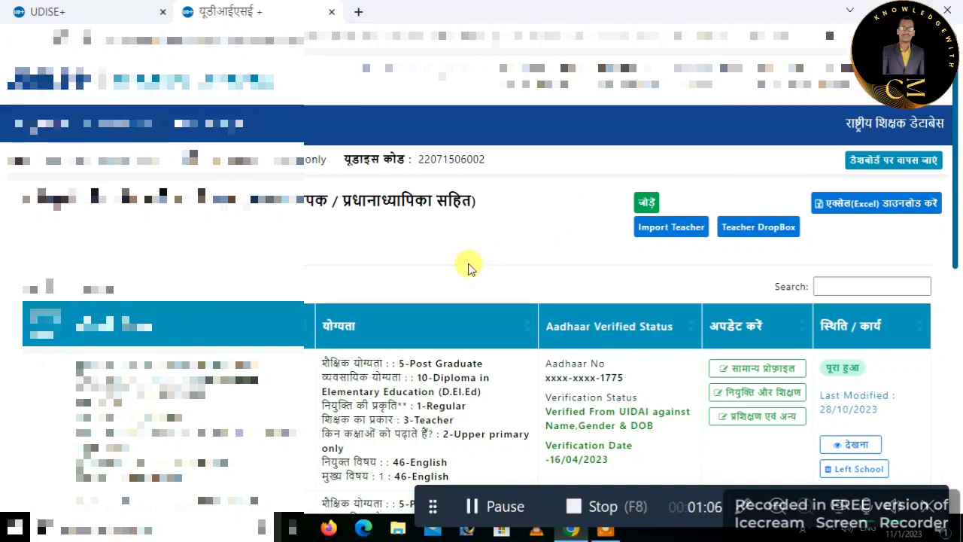
Find the newly added Social studies teacher in the teacher list, review the full record details and close them
scroll(468, 265, down, 3)
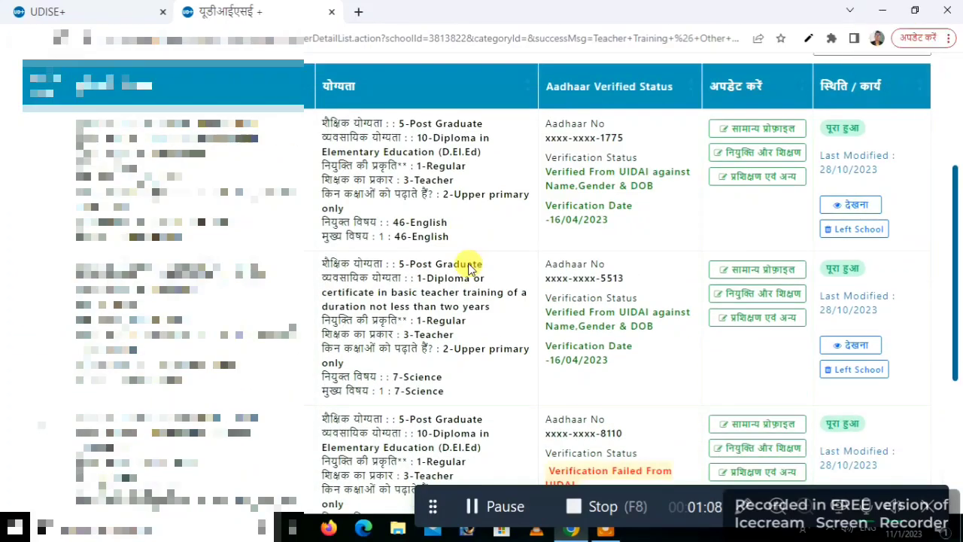
scroll(468, 265, down, 4)
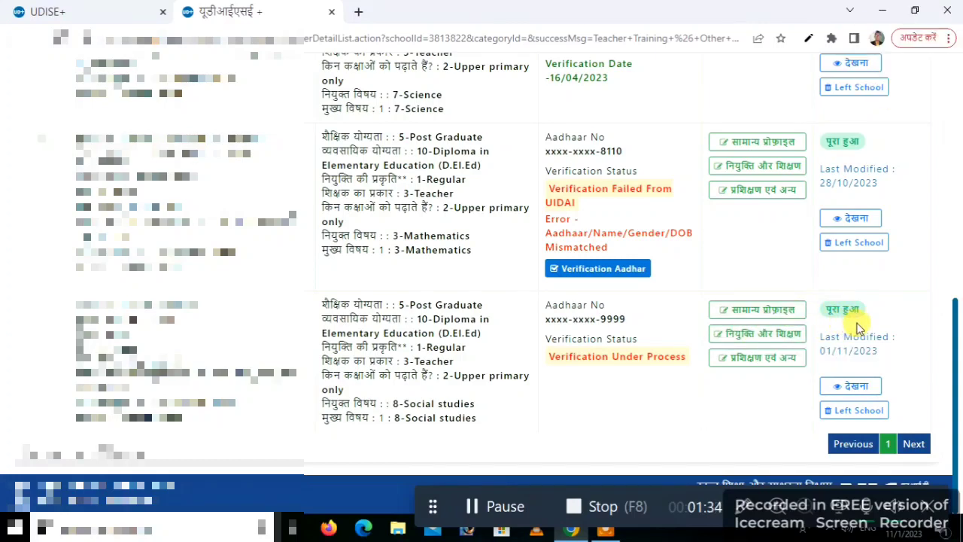
click(857, 389)
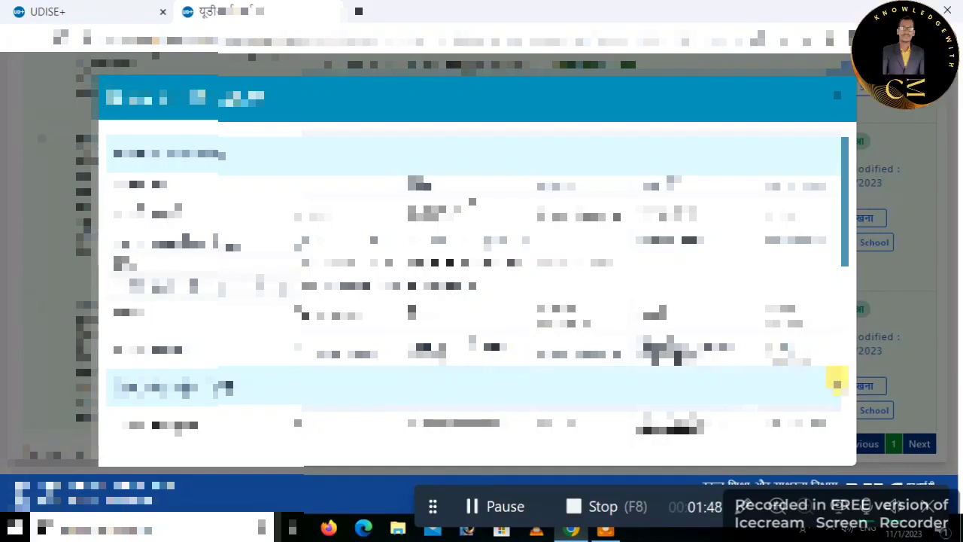
scroll(844, 391, down, 5)
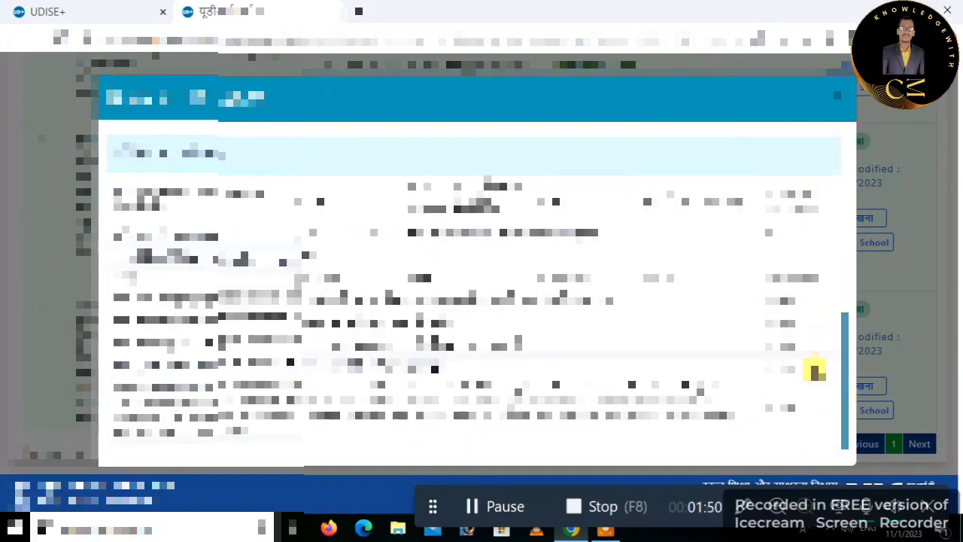
click(838, 101)
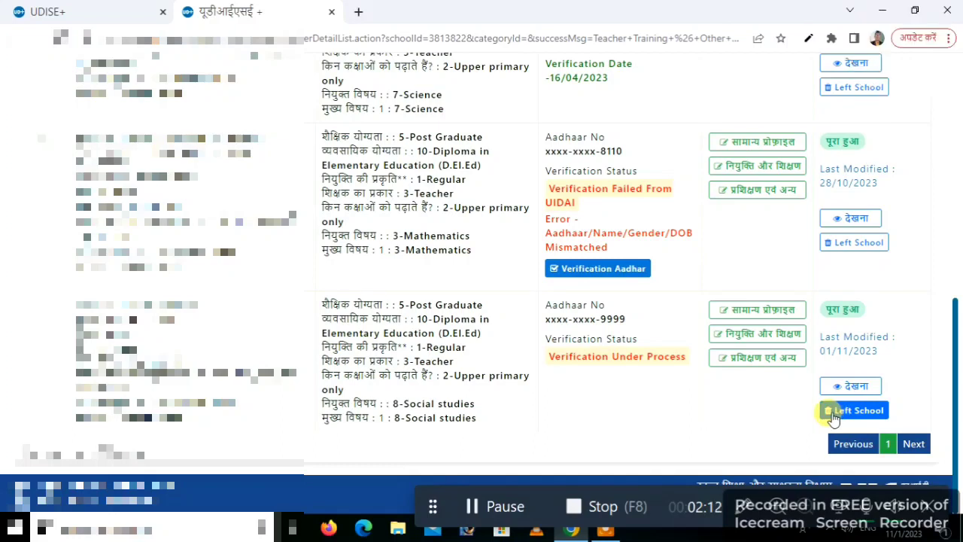
Open the Left School form for the Social studies teacher and set the reason to 5-Due to Job-Left
click(833, 416)
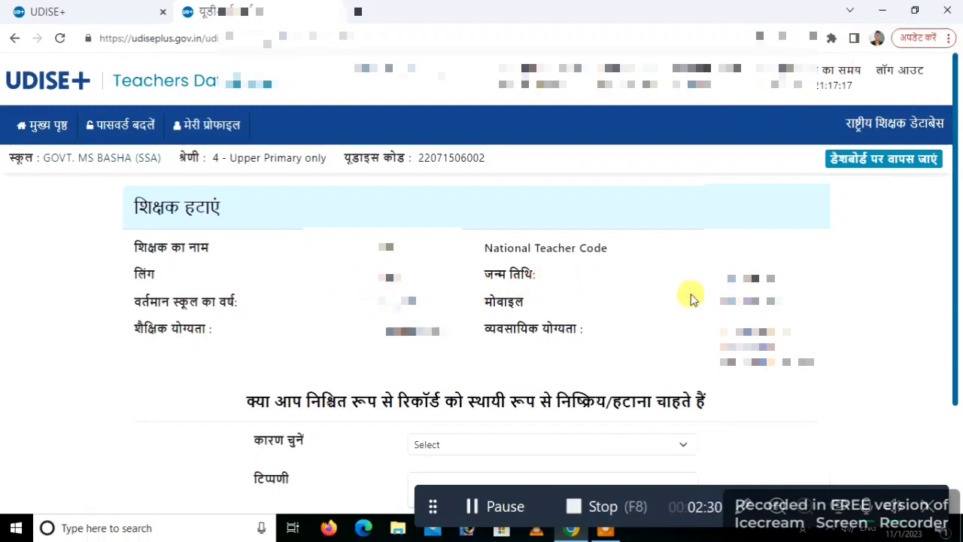
scroll(689, 353, down, 2)
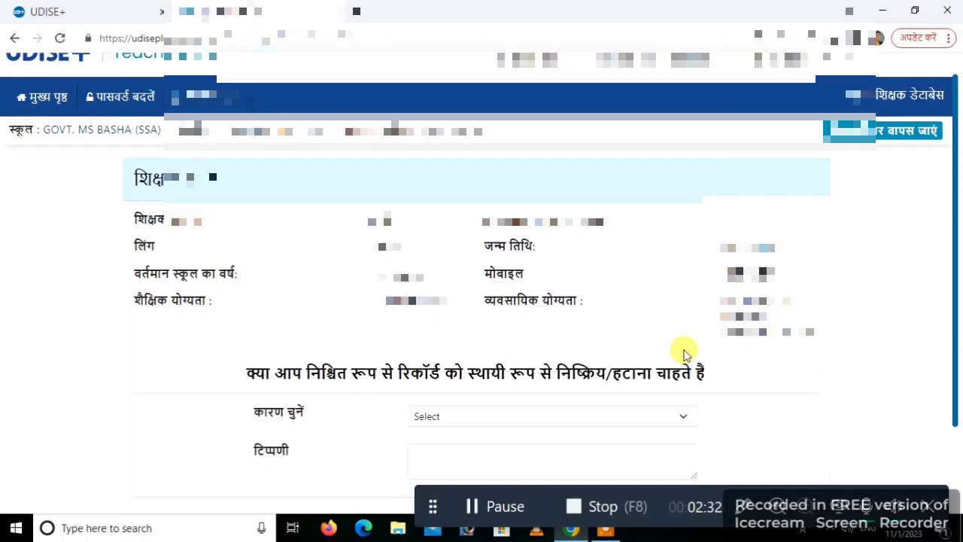
scroll(681, 350, down, 1)
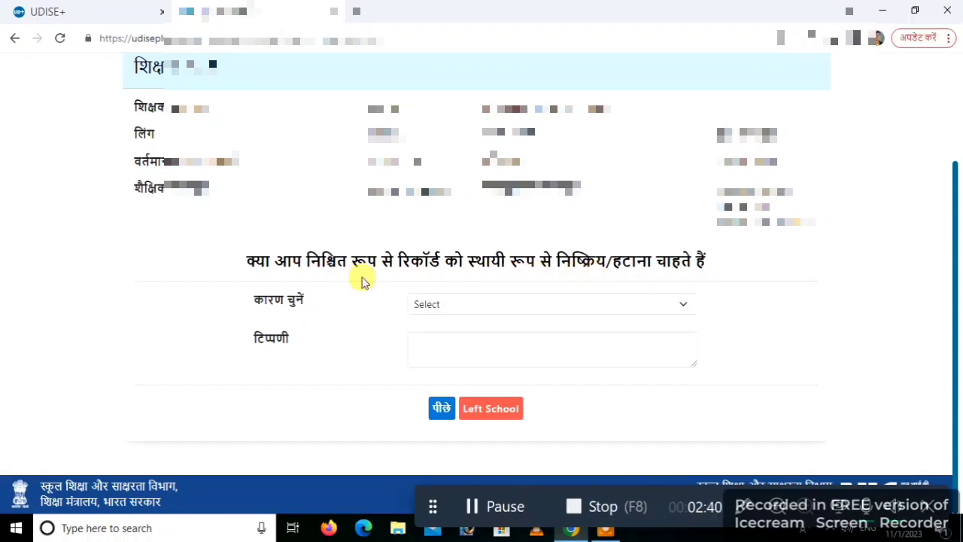
click(454, 306)
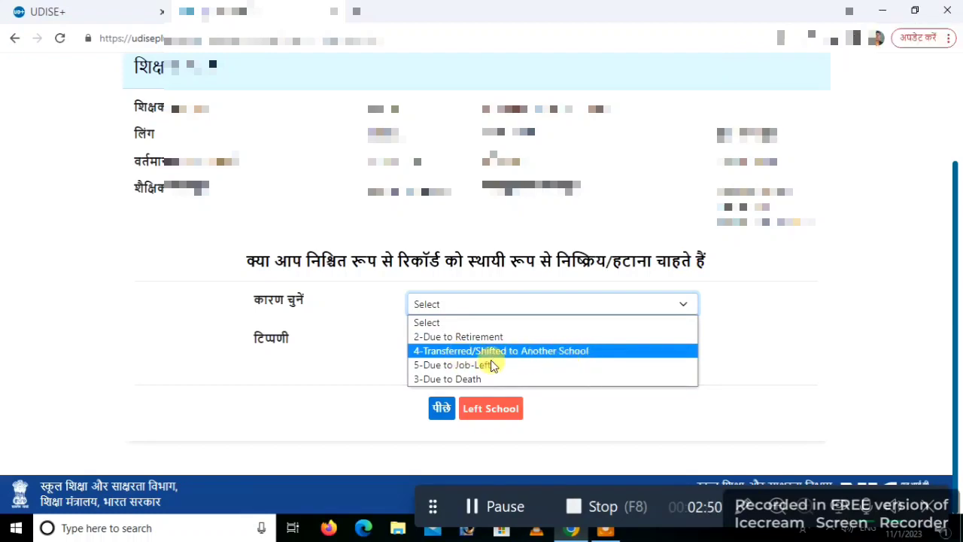
click(450, 367)
Enter the remark DUE TO JOB LEFT and set the last date of service at the school to 1 November 2023
click(453, 353)
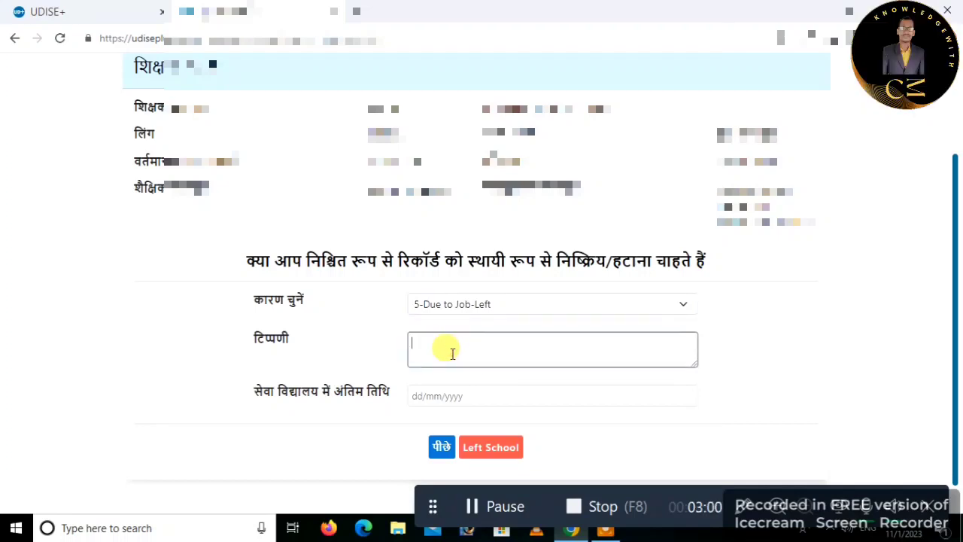
text(DUE TO JOB LEFT)
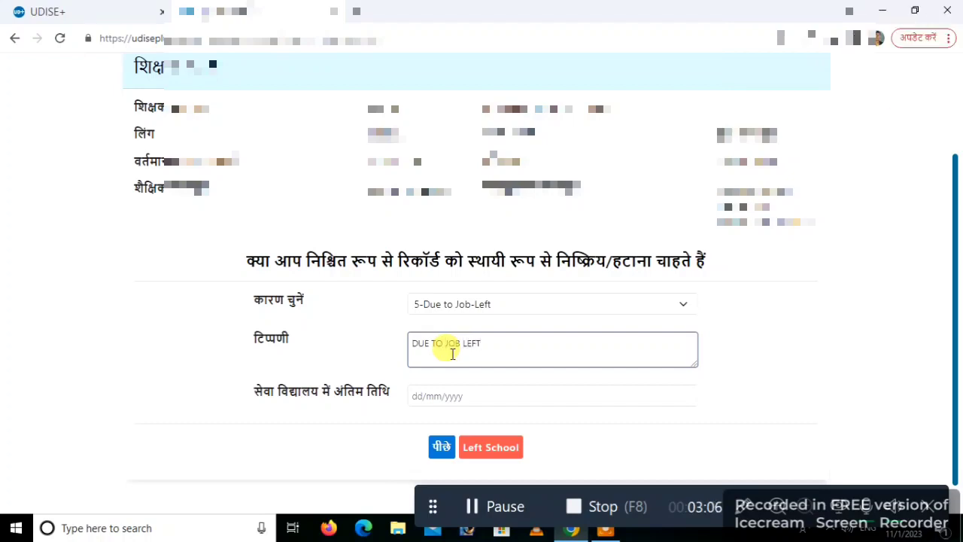
click(419, 394)
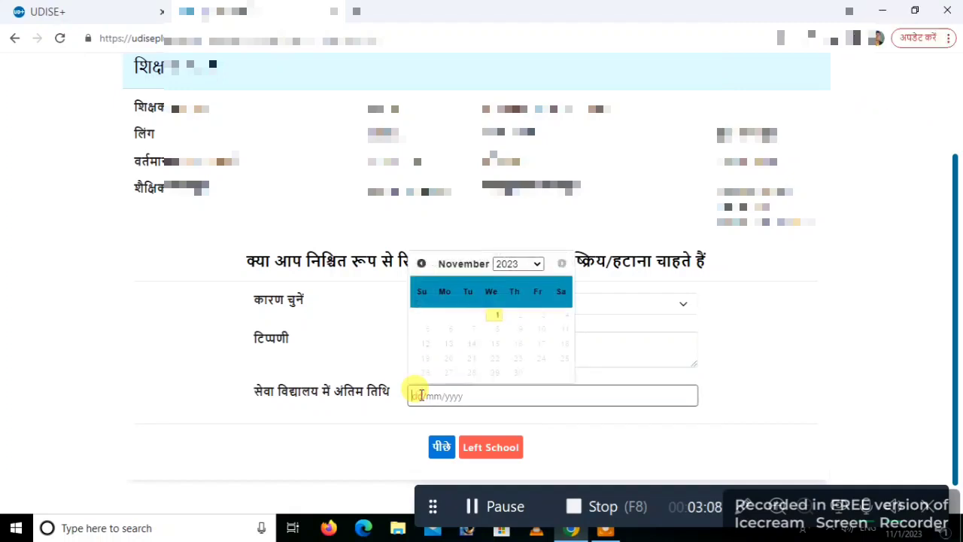
click(495, 317)
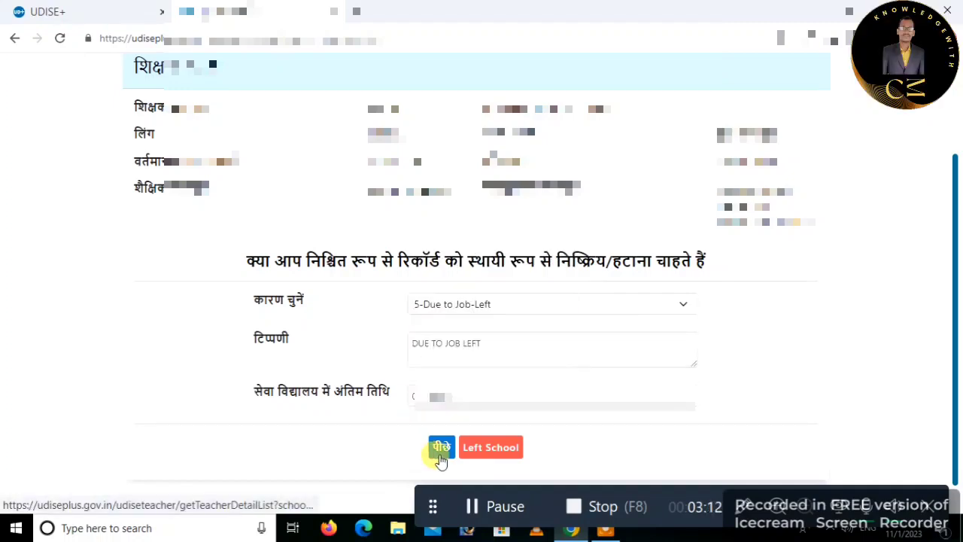
Submit and confirm marking the teacher as Left School, and check the remaining entries in the teacher list
click(498, 455)
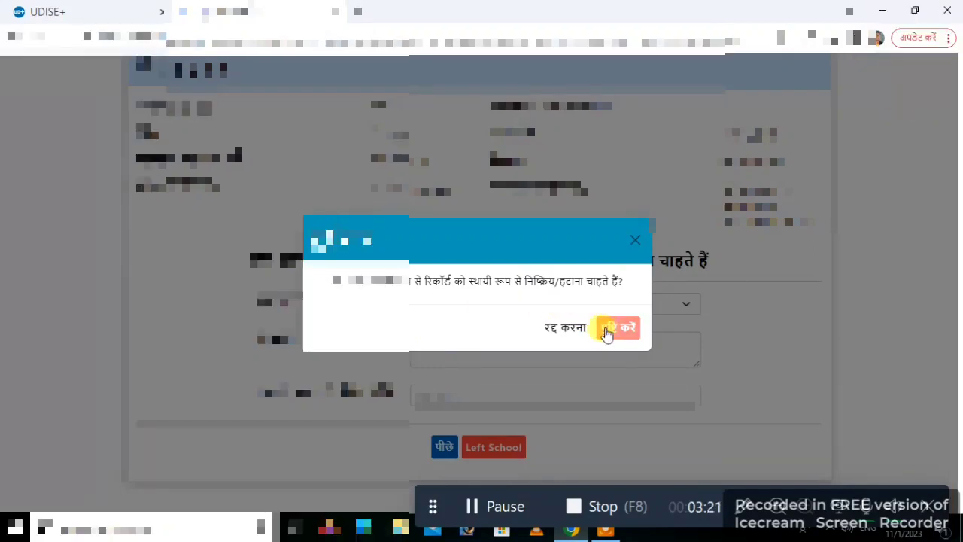
click(609, 330)
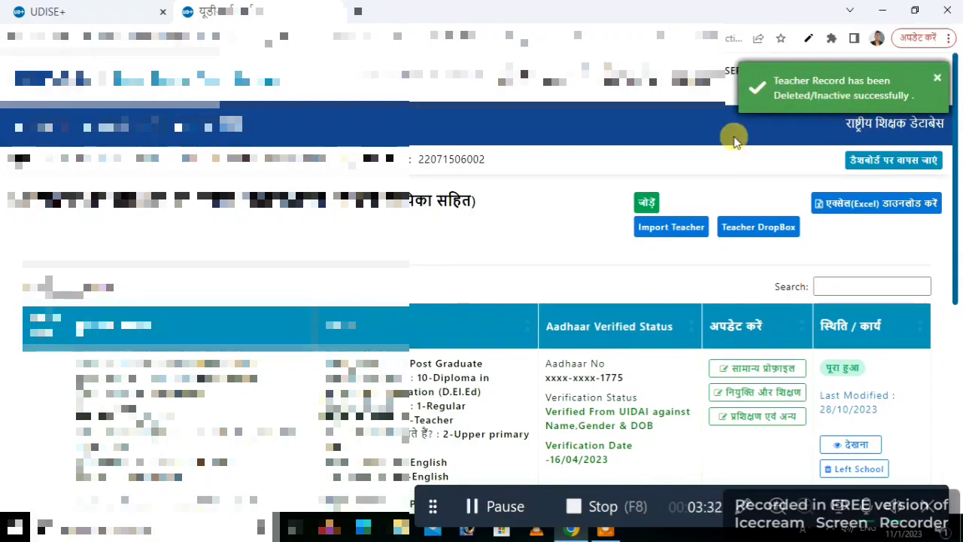
scroll(533, 228, down, 1)
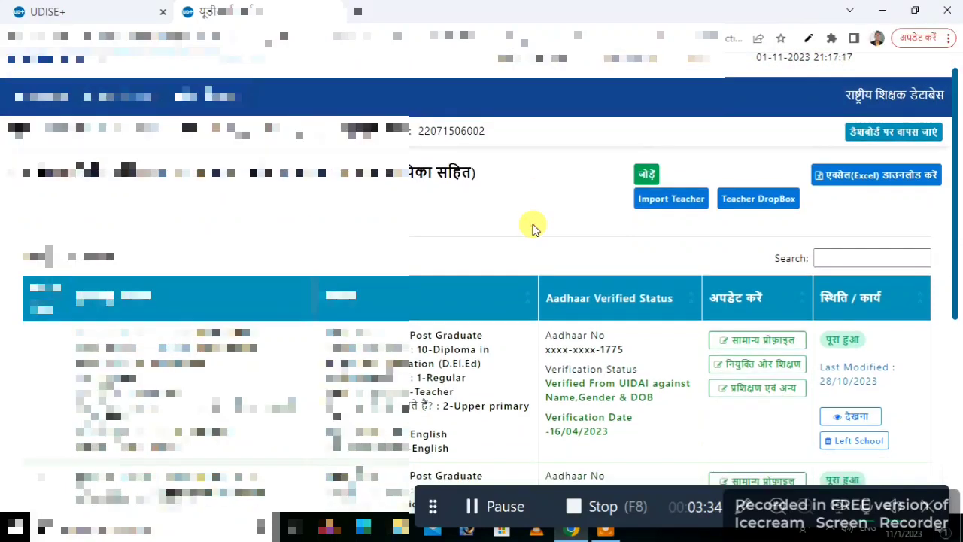
scroll(533, 227, down, 5)
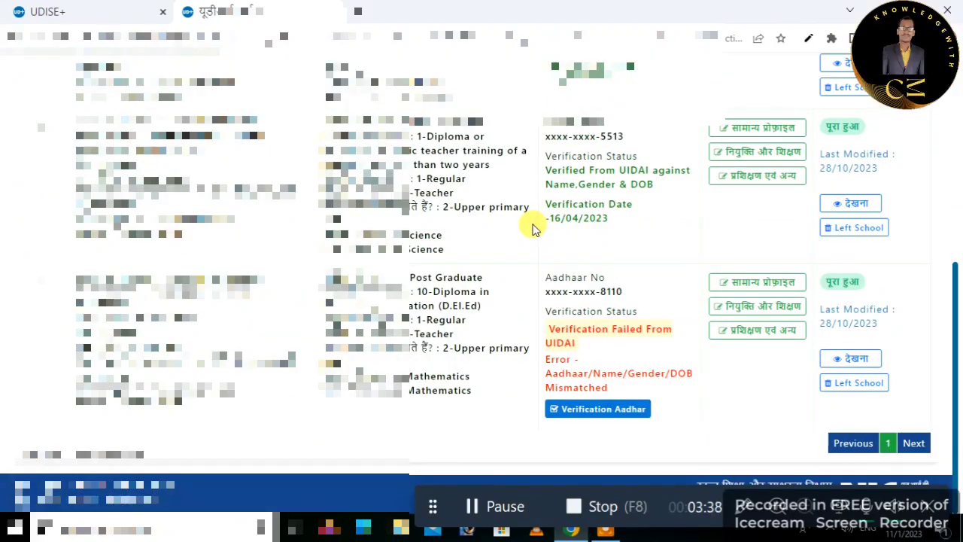
scroll(533, 227, up, 1)
scroll(533, 227, up, 5)
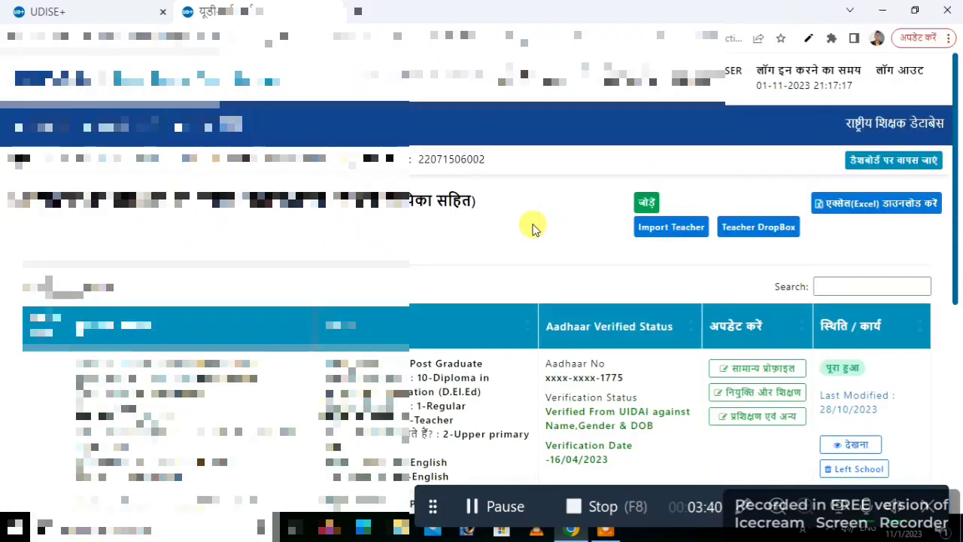